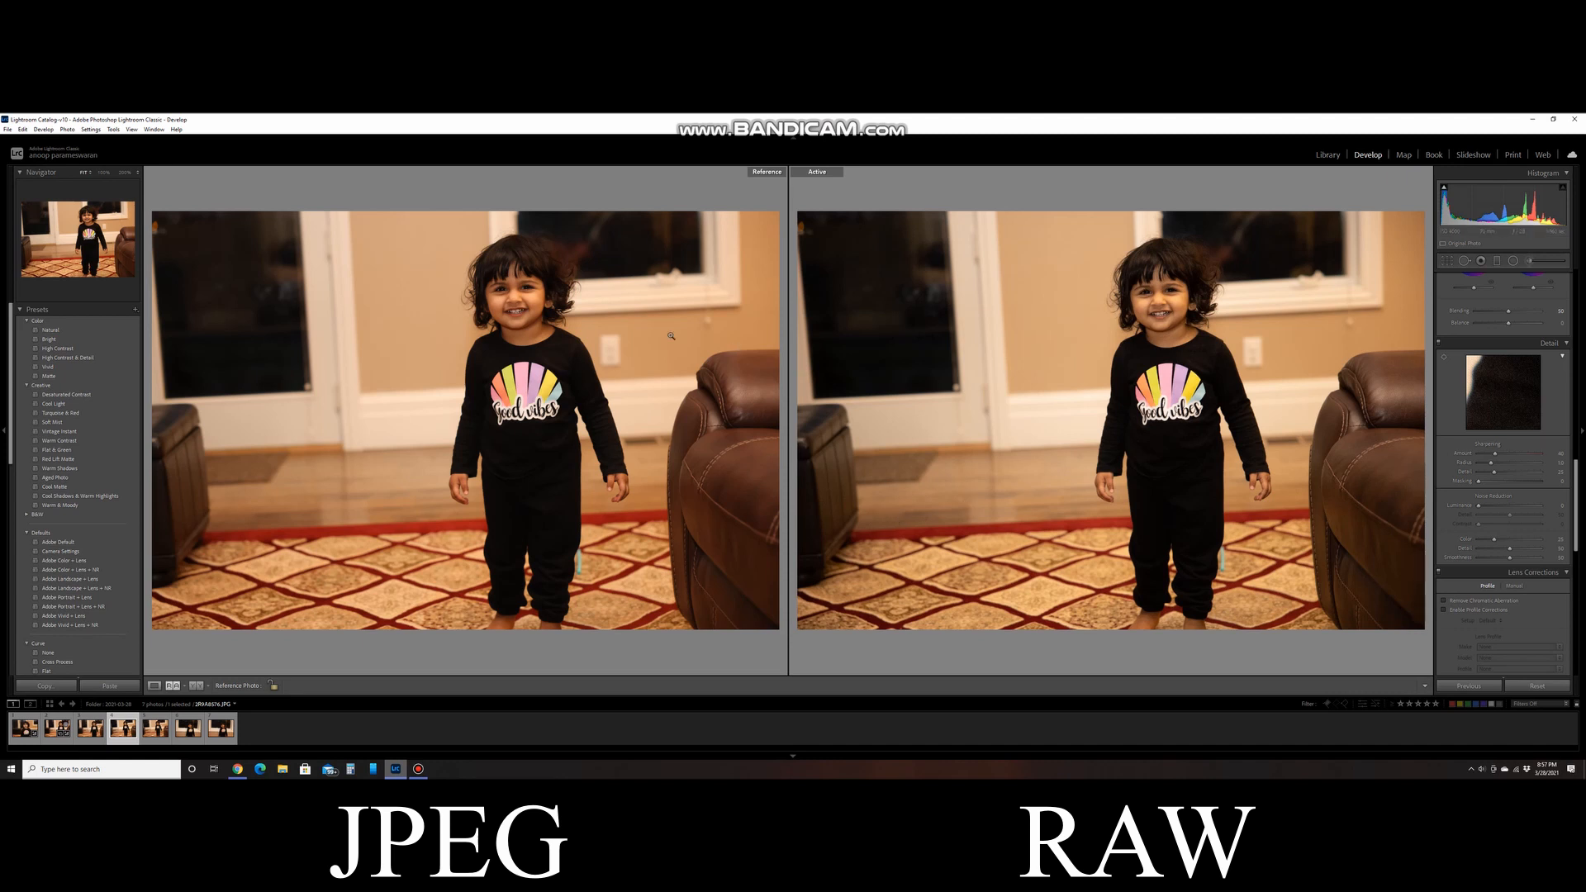
- Zoom the reference JPEG and the active RAW photo in on the child's face, align both faces, and dismiss the Drive storage notification
left_click(531, 295)
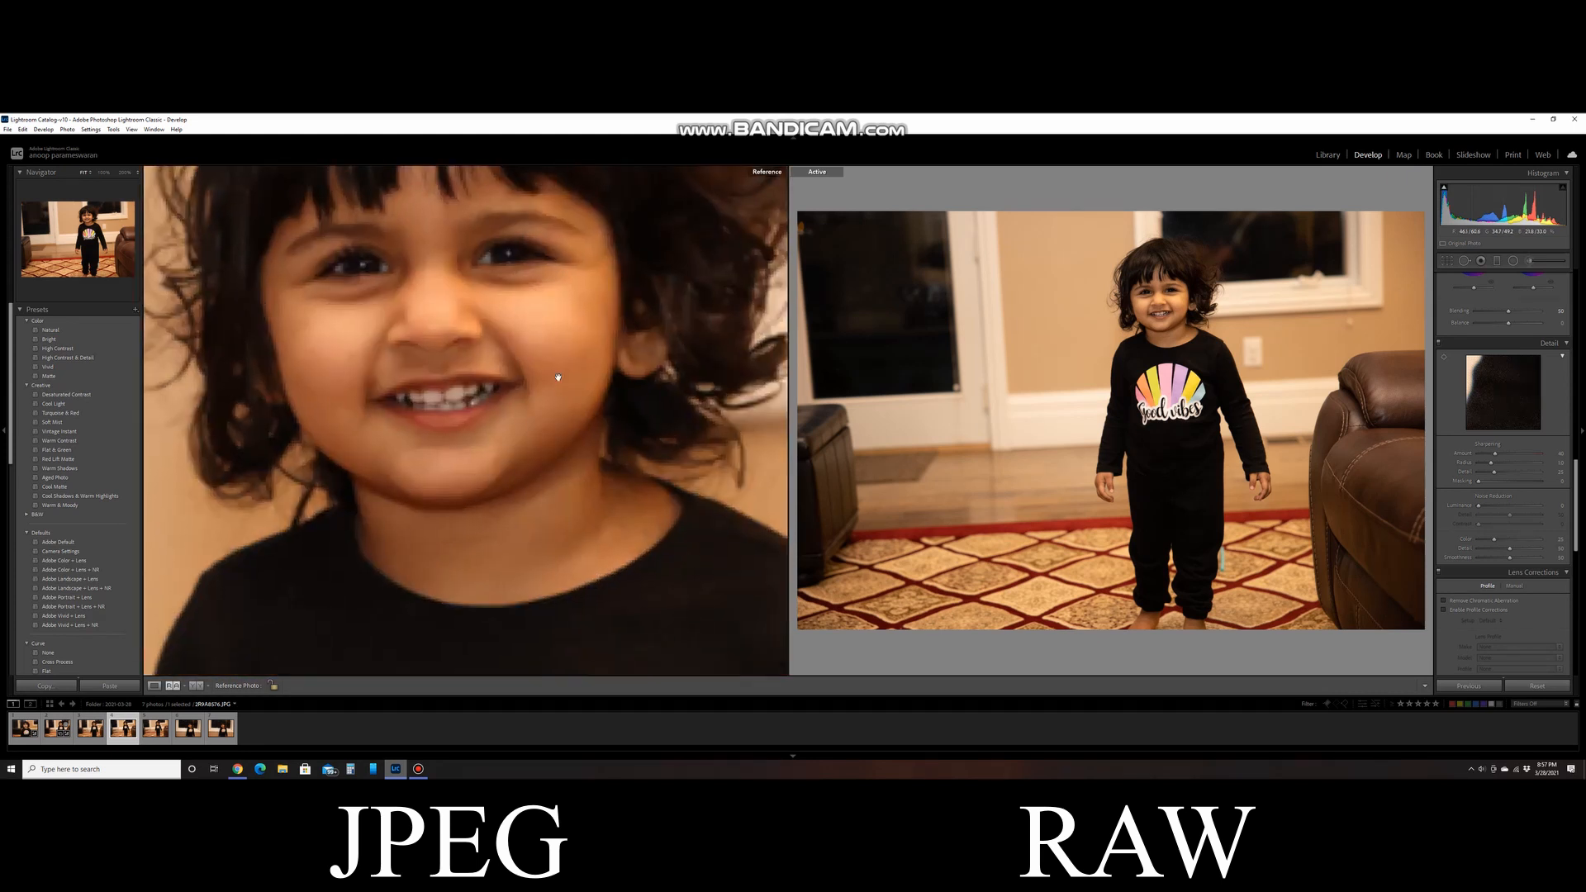
left_click_drag(565, 360, 621, 439)
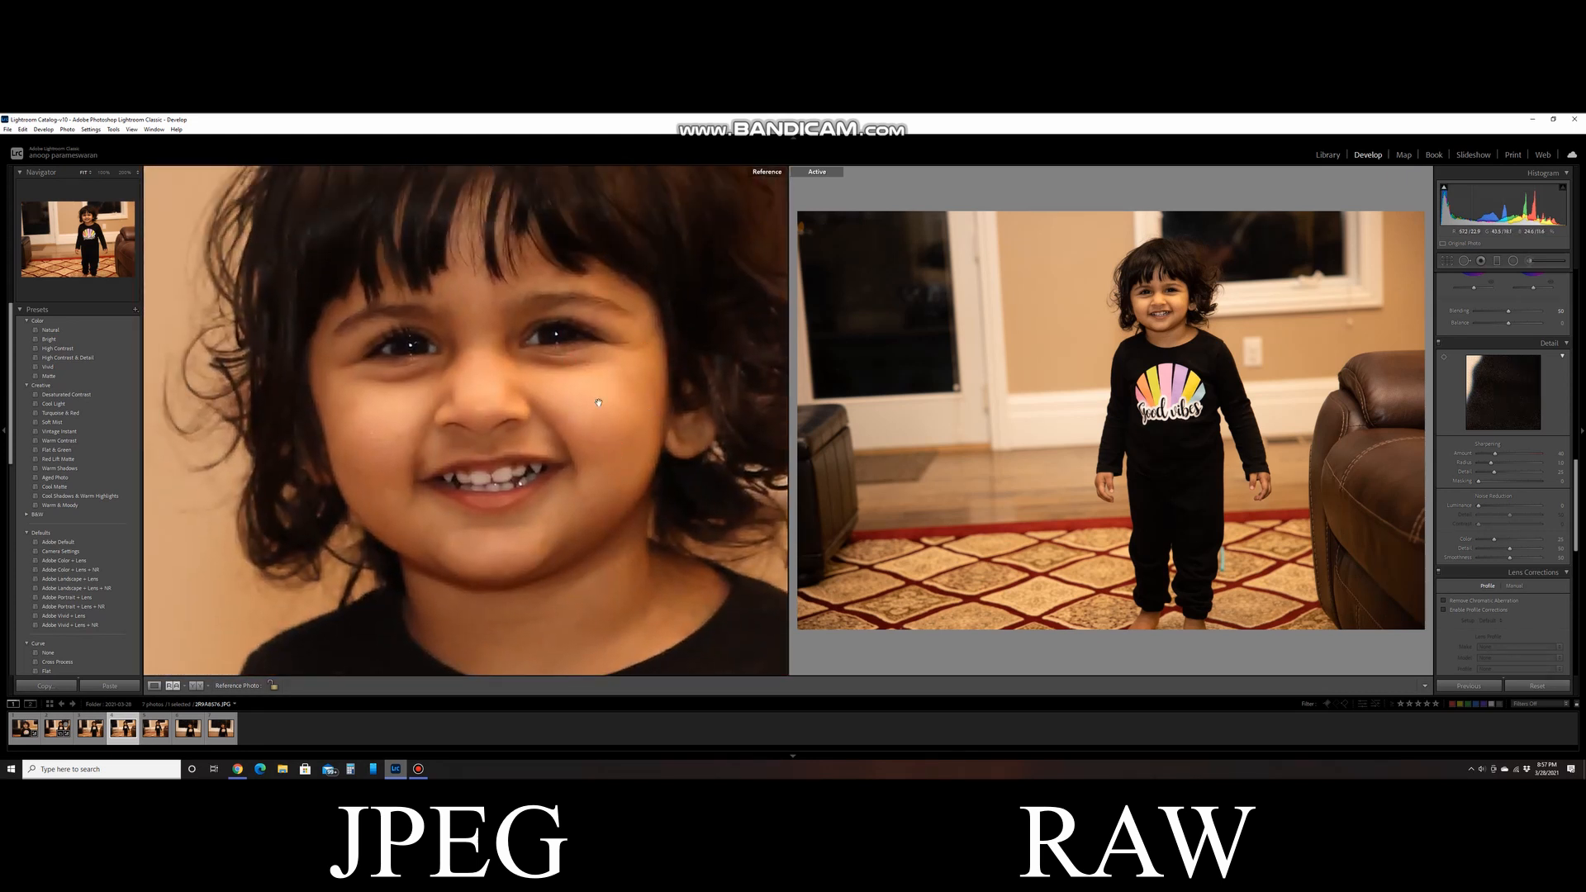
left_click(1173, 303)
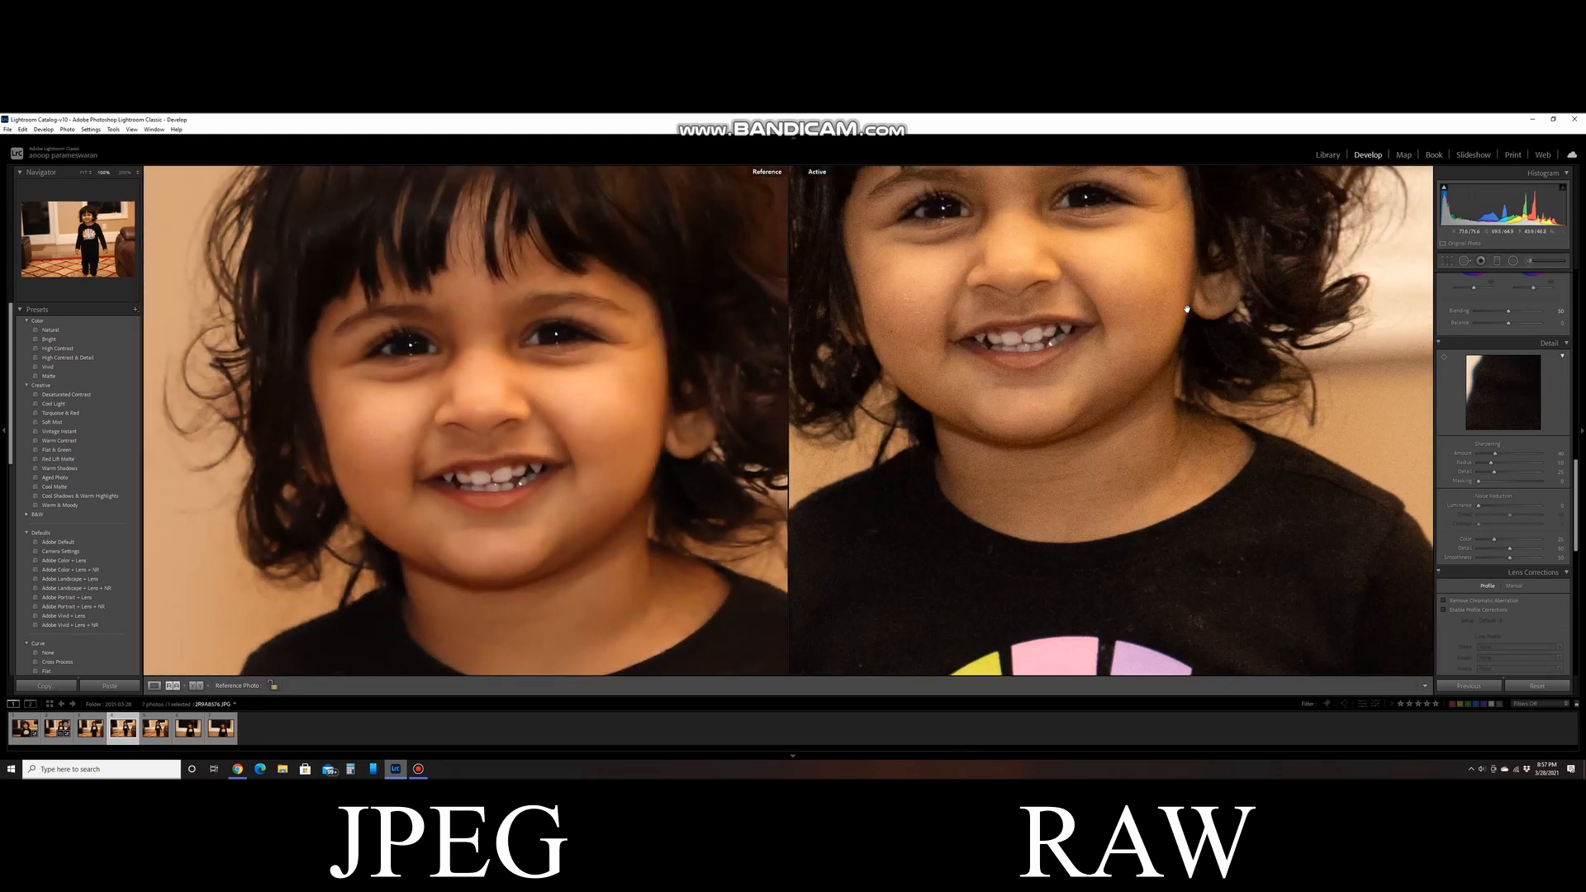
left_click_drag(942, 175, 1013, 347)
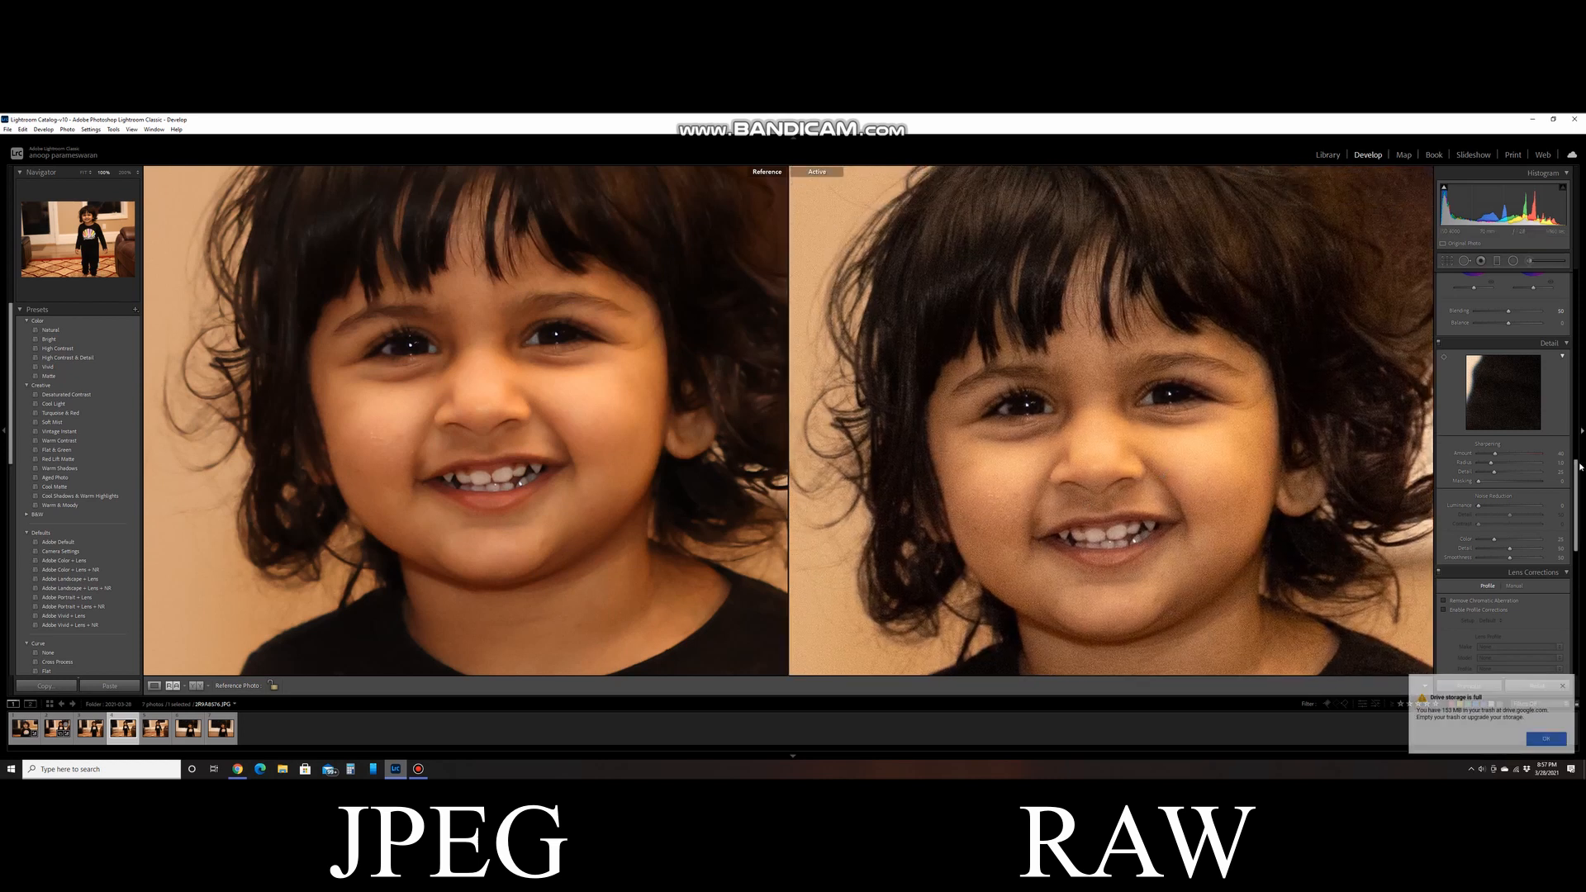
scroll(1580, 470, "up", 10)
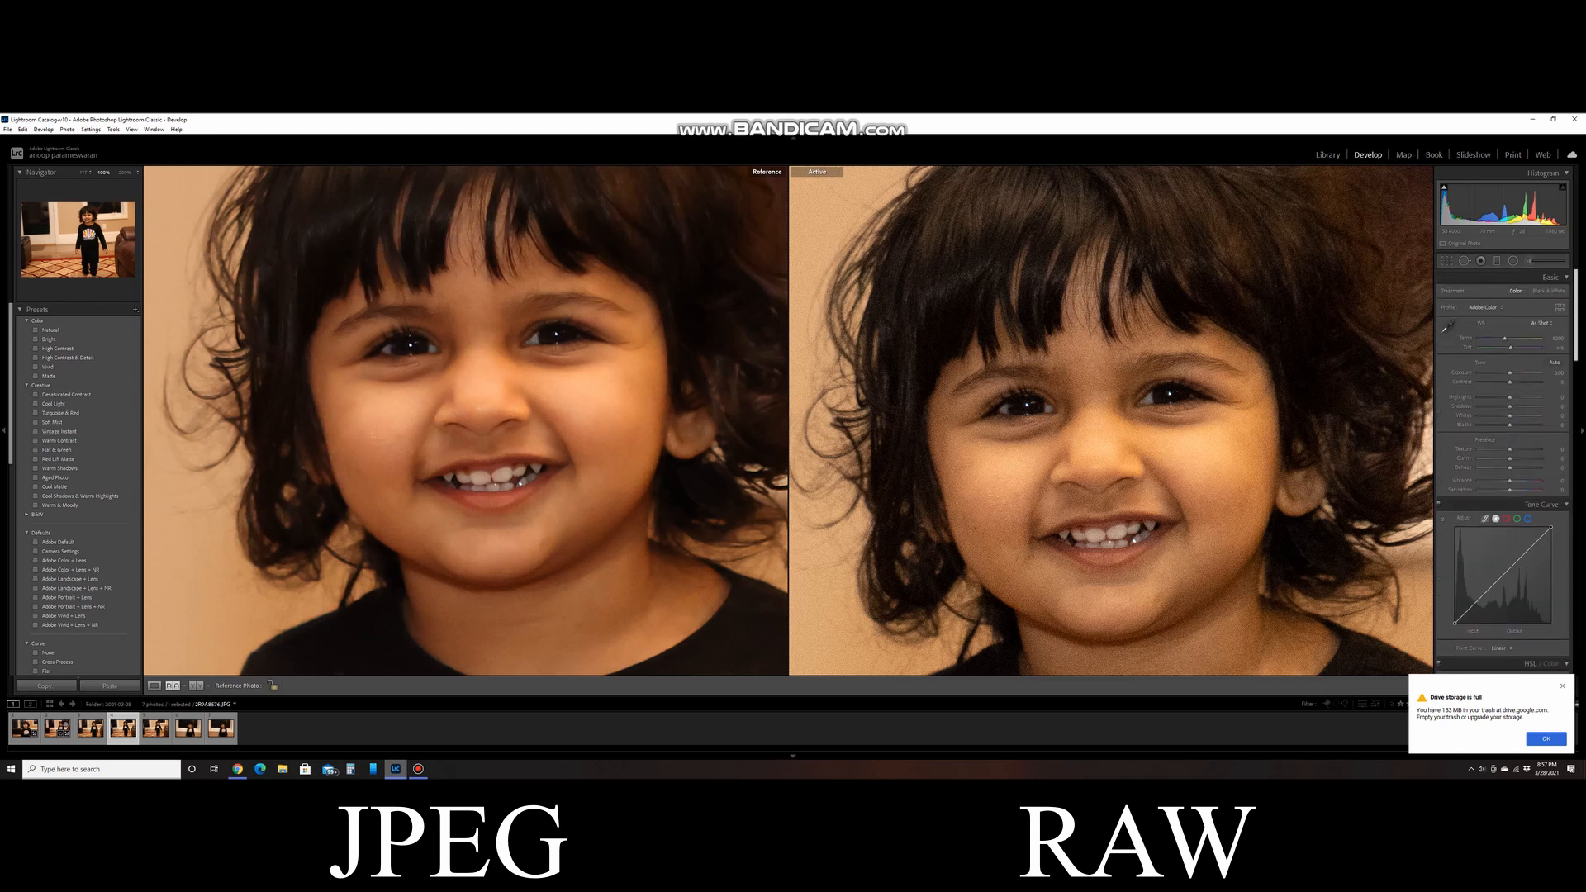
left_click_drag(1079, 511, 1076, 456)
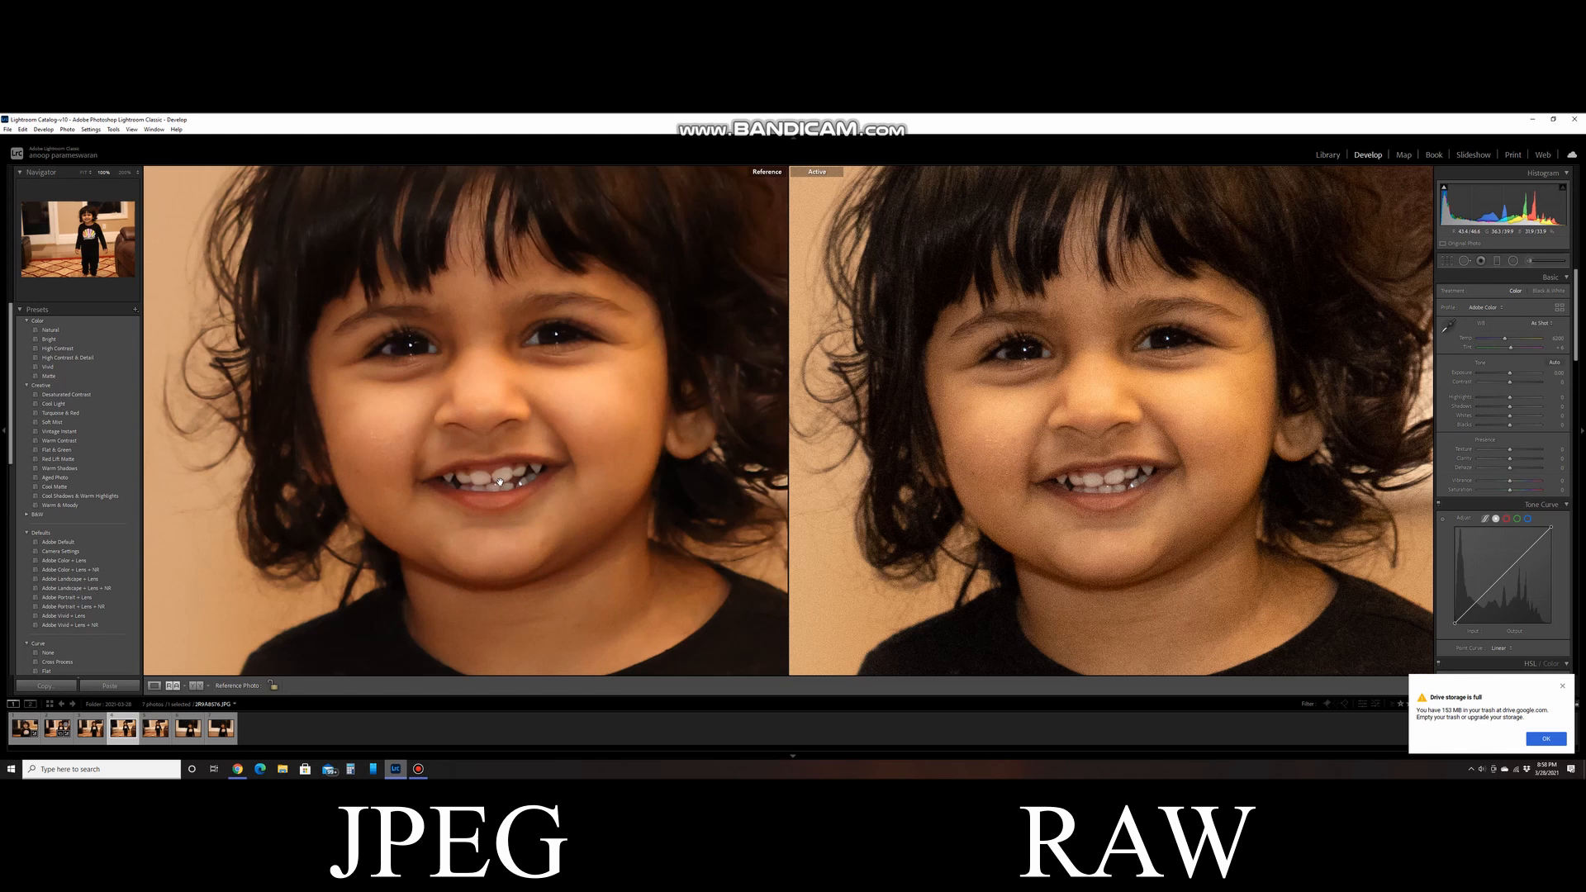
left_click(1562, 686)
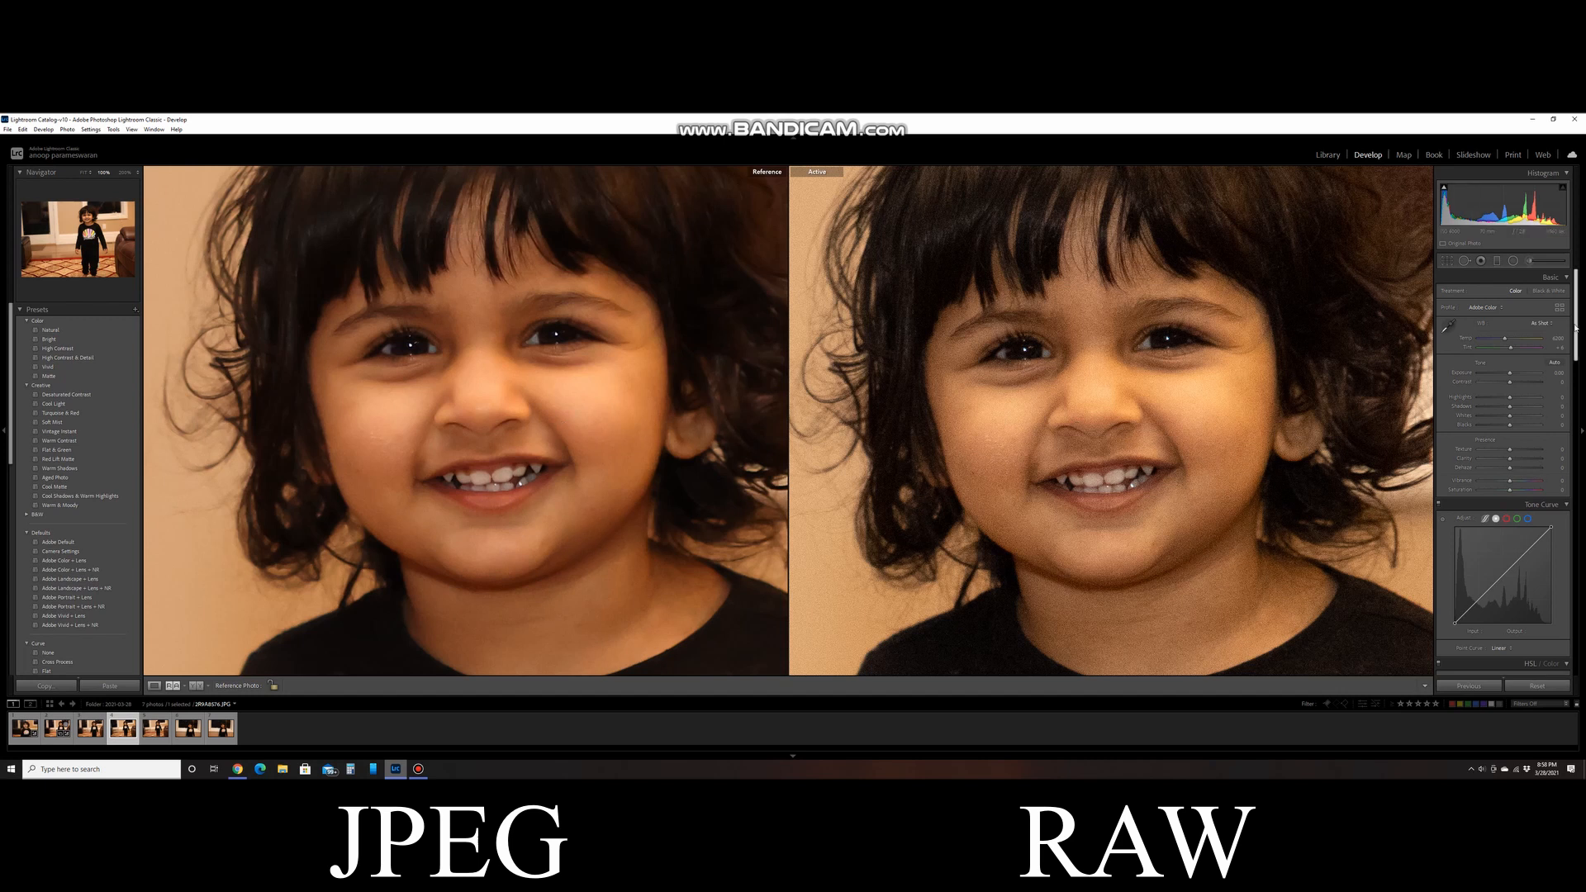
- Adjust the RAW photo's Calibration shadow tint and red, green and blue primary sliders, and raise its luminance noise reduction
left_click_drag(1575, 327, 1578, 644)
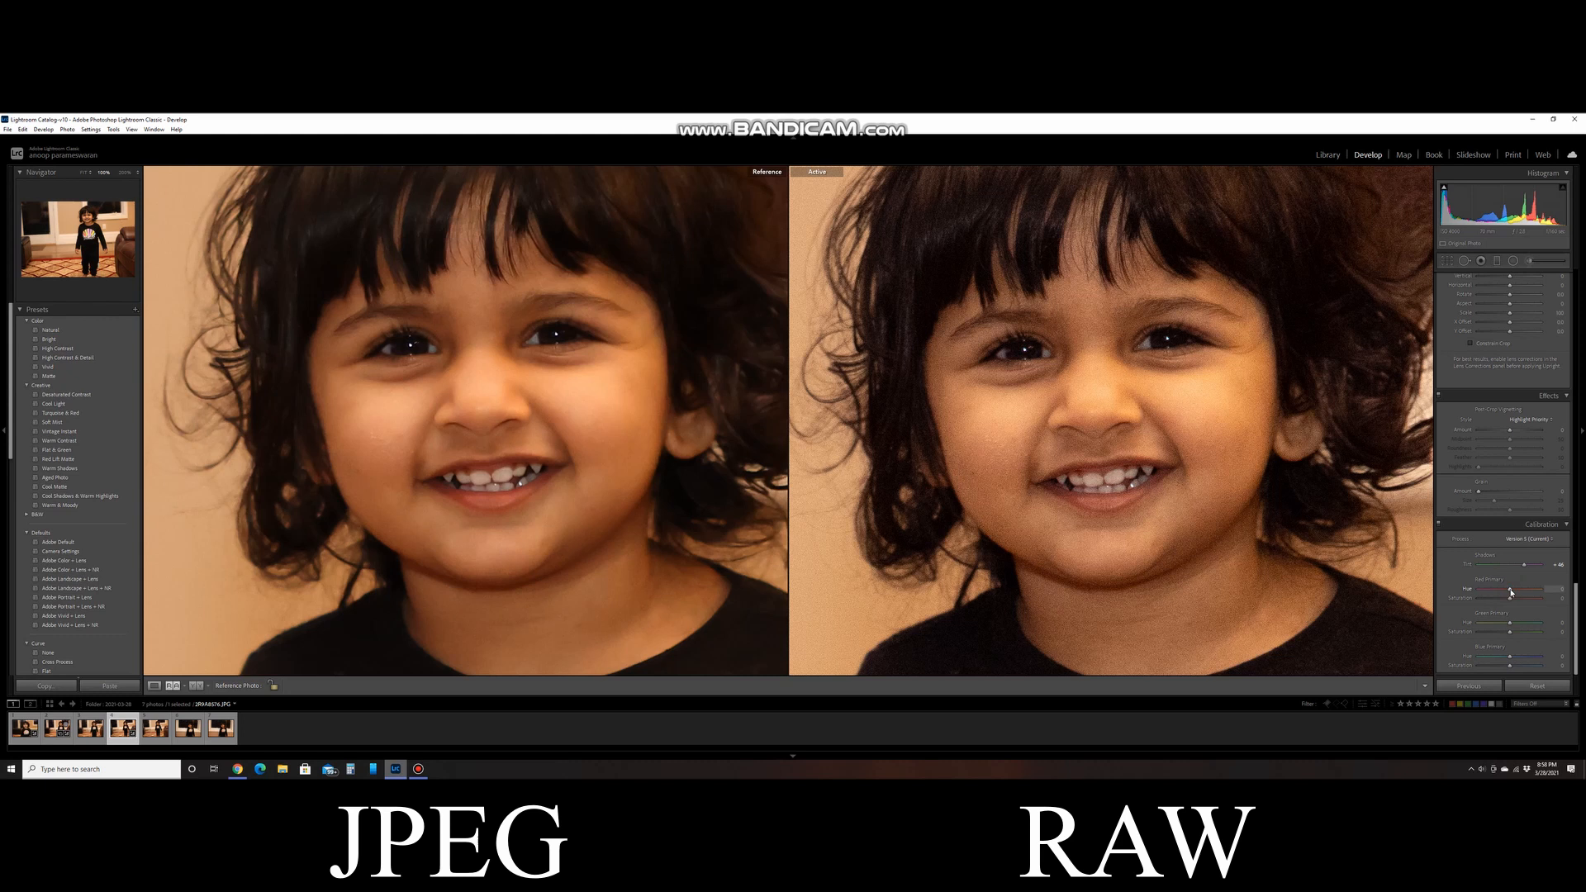
left_click_drag(1511, 590, 1511, 590)
mouse_move(1510, 597)
left_mouse_down()
mouse_move(1523, 567)
mouse_move(1517, 623)
left_mouse_up()
left_click_drag(1510, 657, 1509, 667)
scroll(1480, 508, "up", 5)
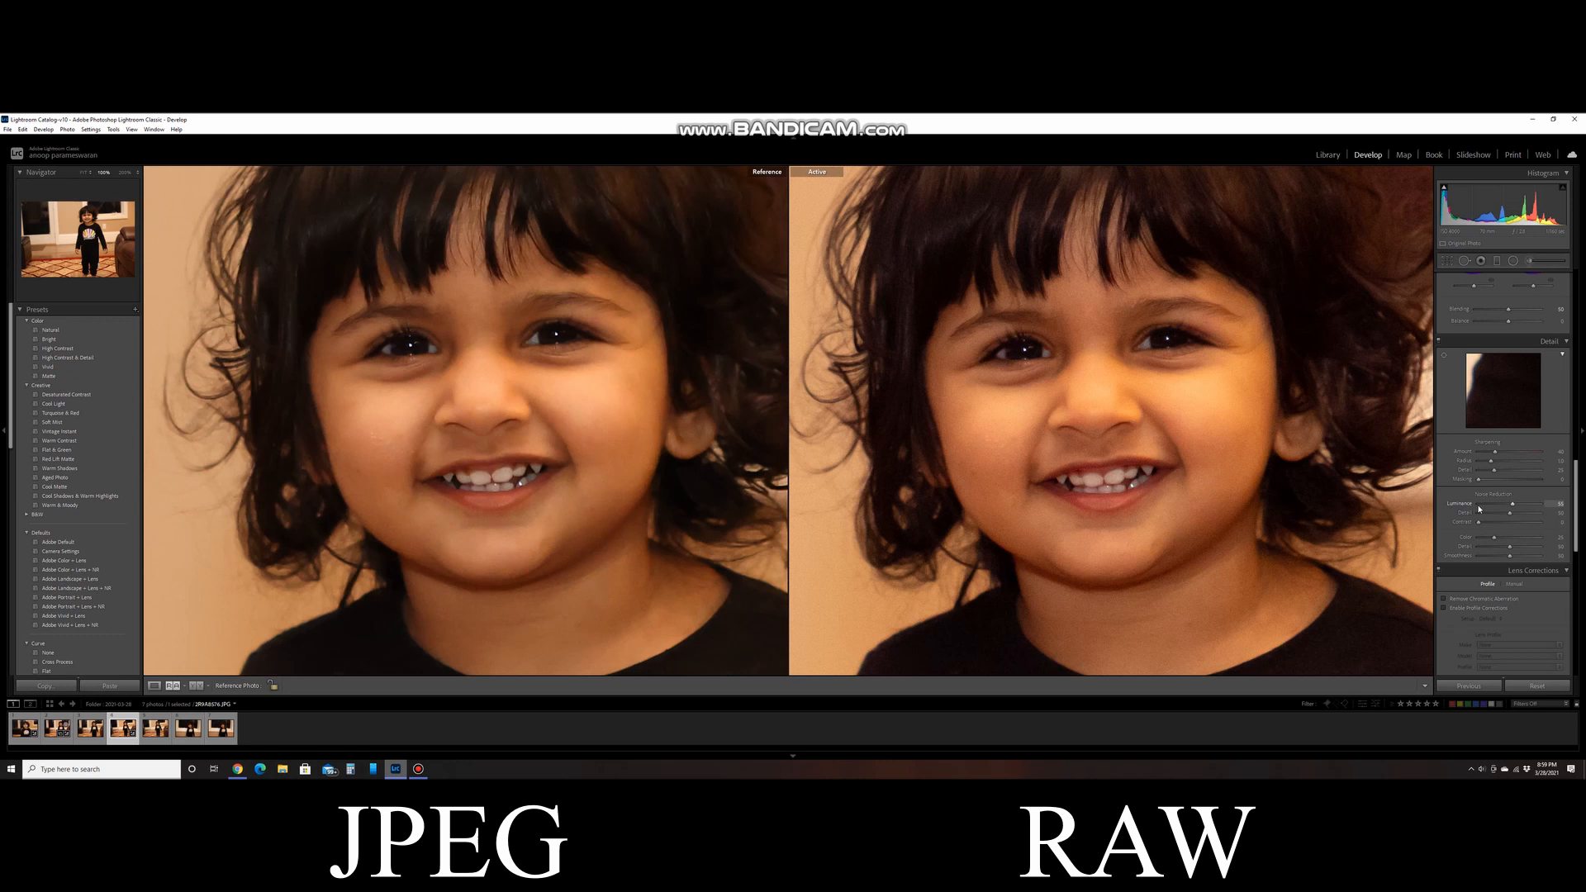
- Compare the full JPEG and RAW photos side by side, and re-examine both faces zoomed in and aligned
left_click(893, 527)
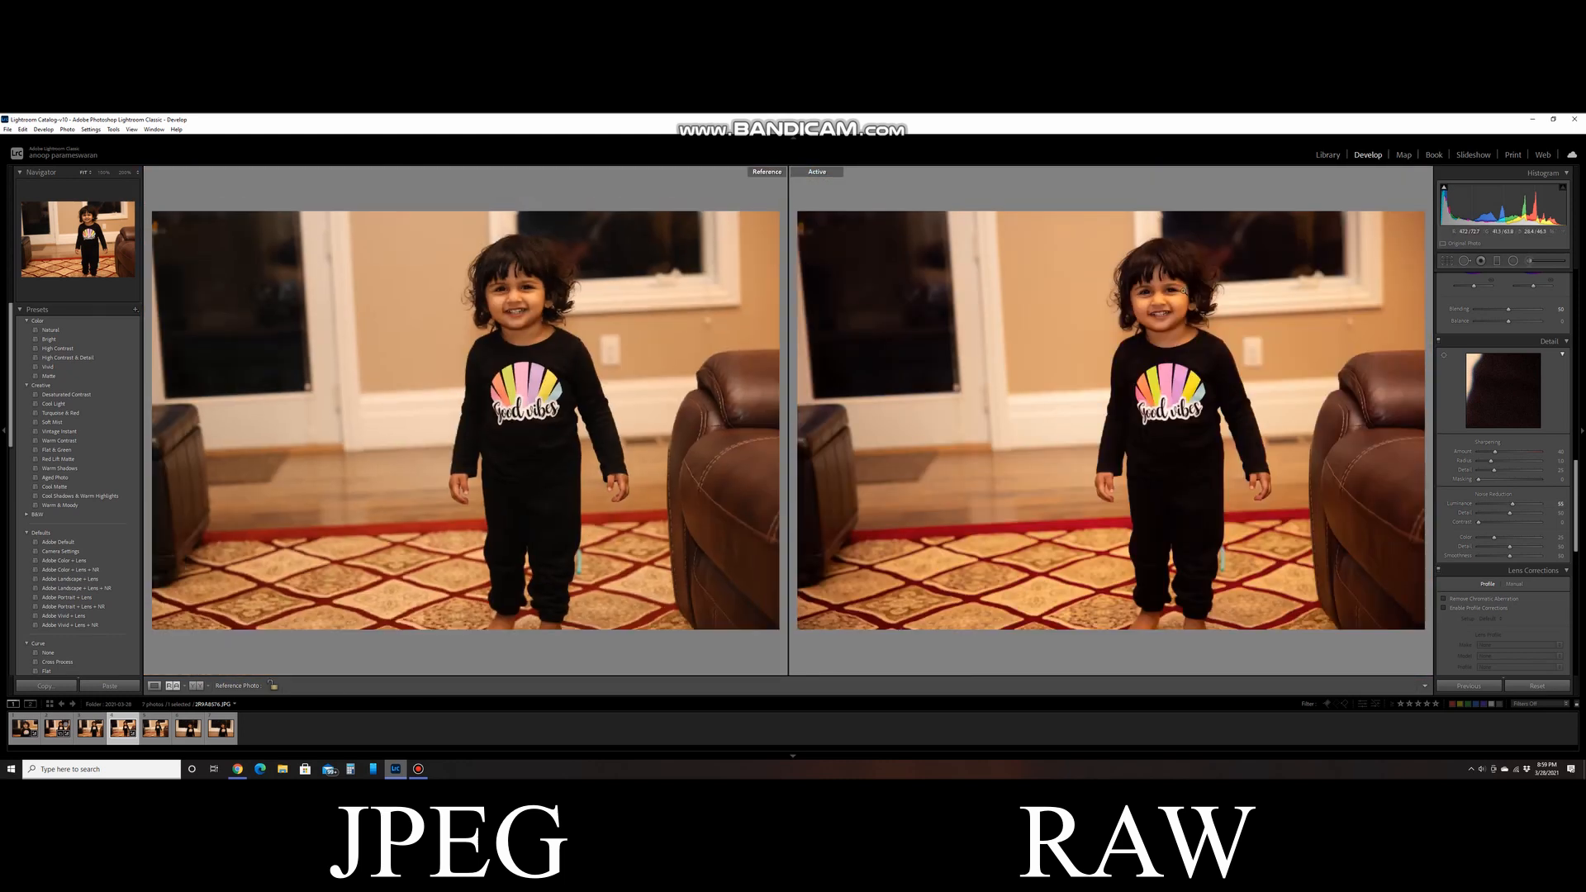
left_click(1182, 292)
left_click(530, 305)
left_click_drag(530, 304, 580, 479)
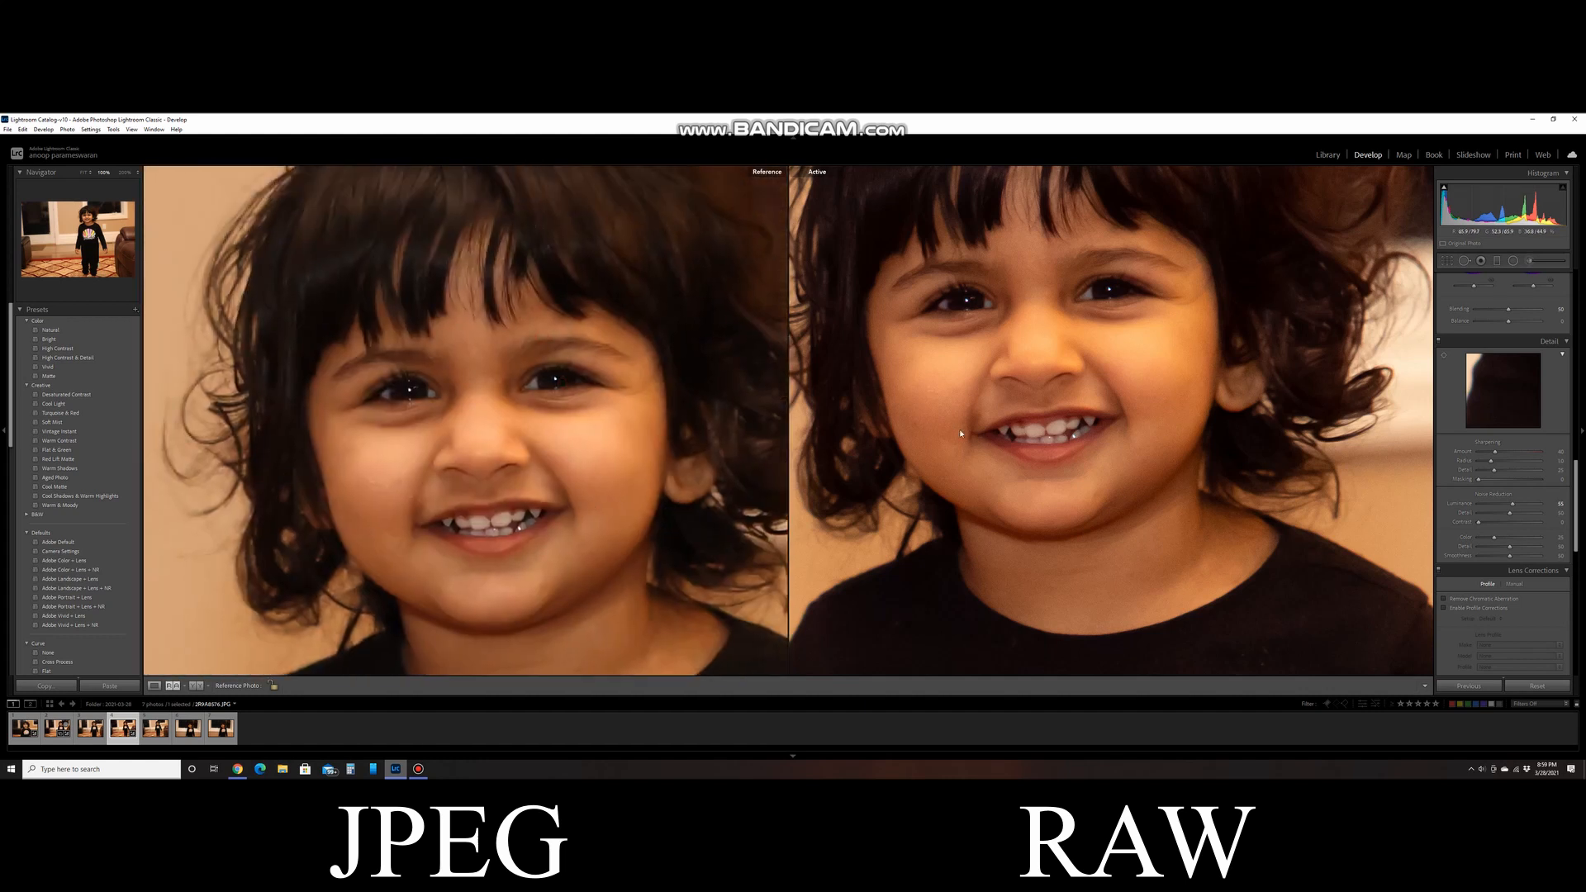
left_click_drag(959, 428, 1017, 524)
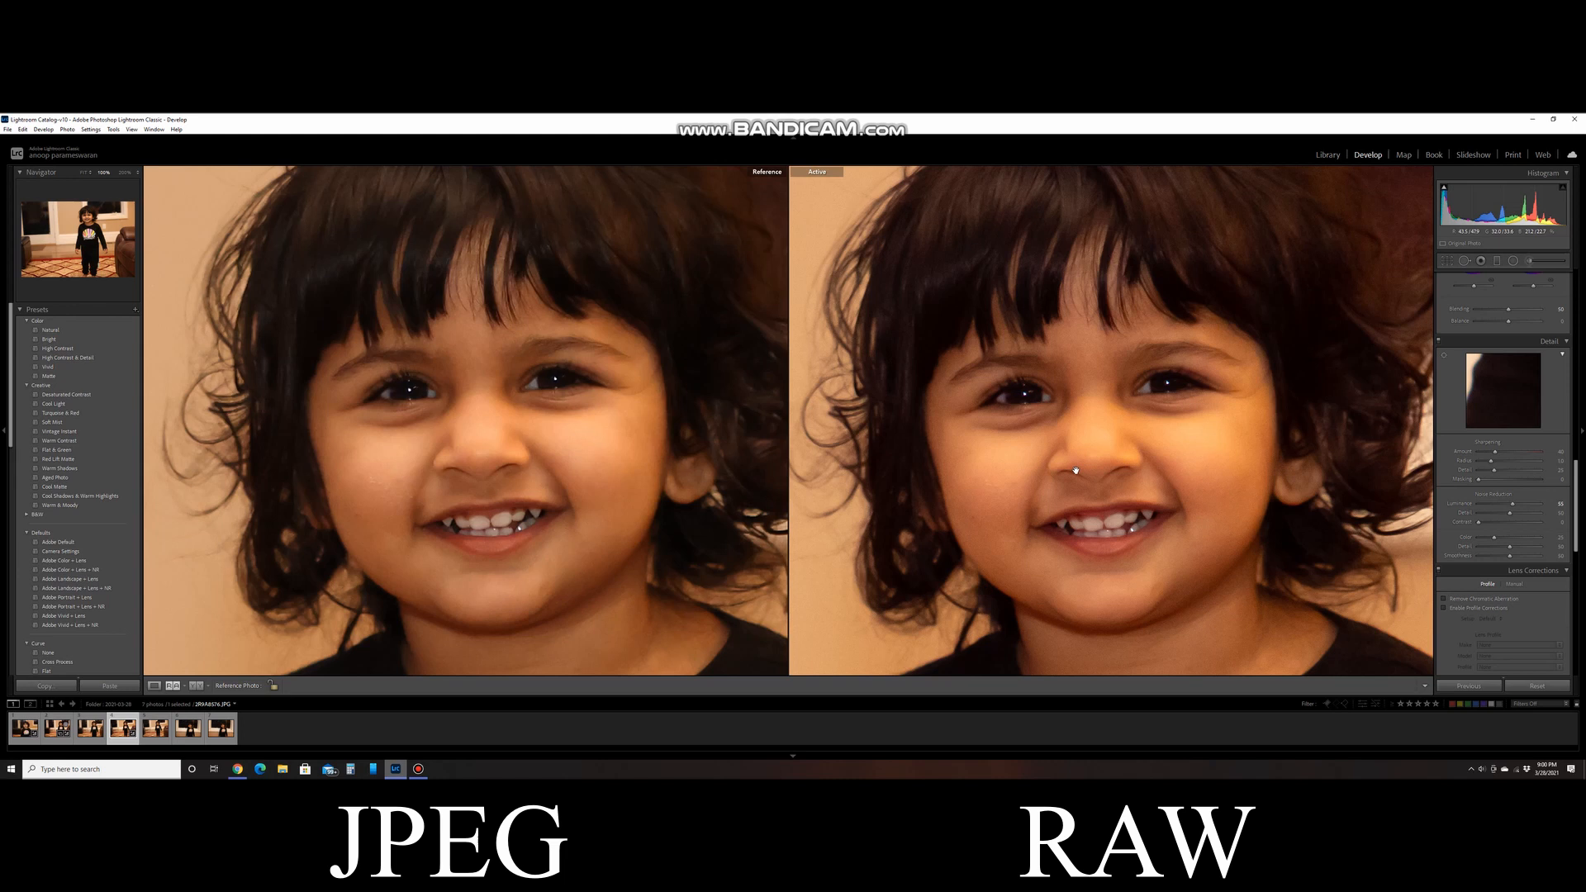
left_click(135, 310)
left_click(157, 321)
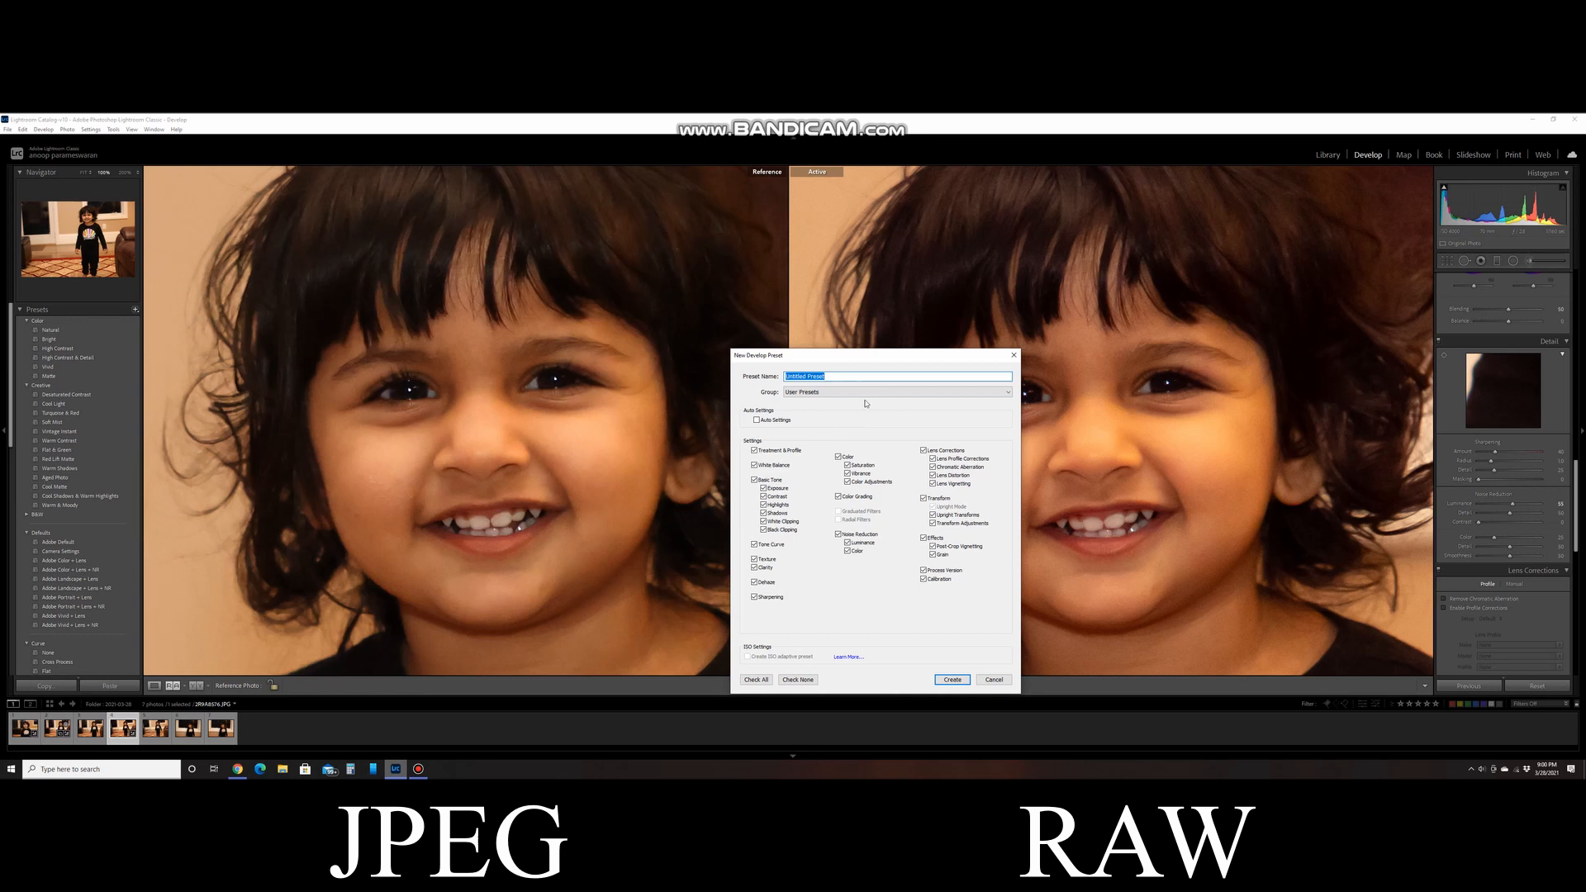
left_click(1000, 681)
- Apply the "Canon R5 raw skintone color match" user preset to the active RAW photo
scroll(80, 549, "down", 5)
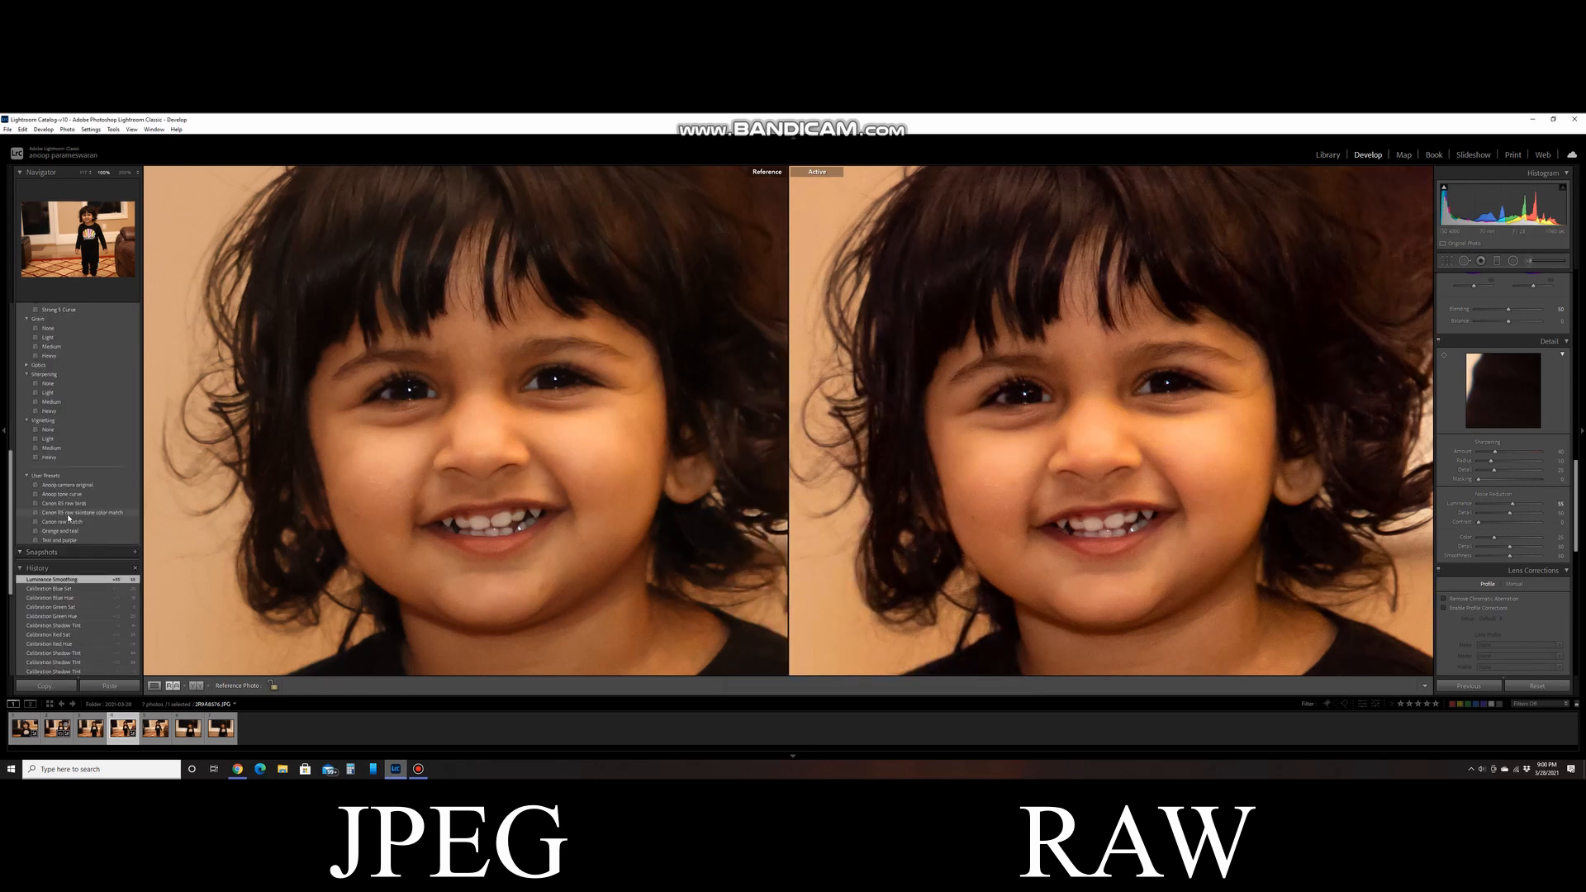
left_click(74, 512)
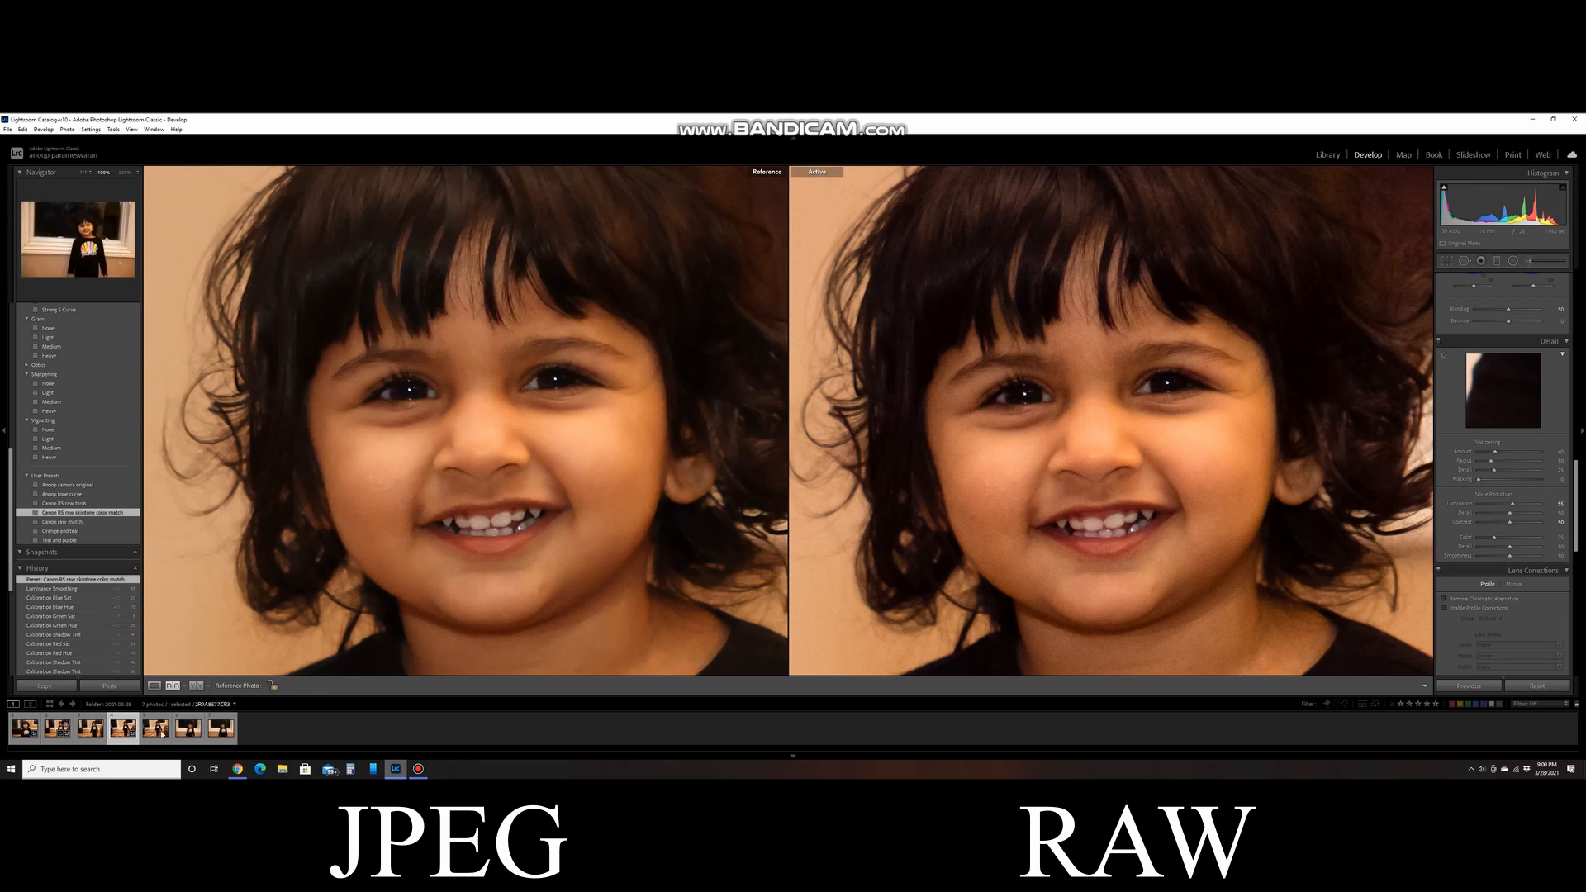
- Set the third filmstrip photo as the reference and view its face in both panes before returning to the fourth photo
left_click_drag(89, 730, 427, 550)
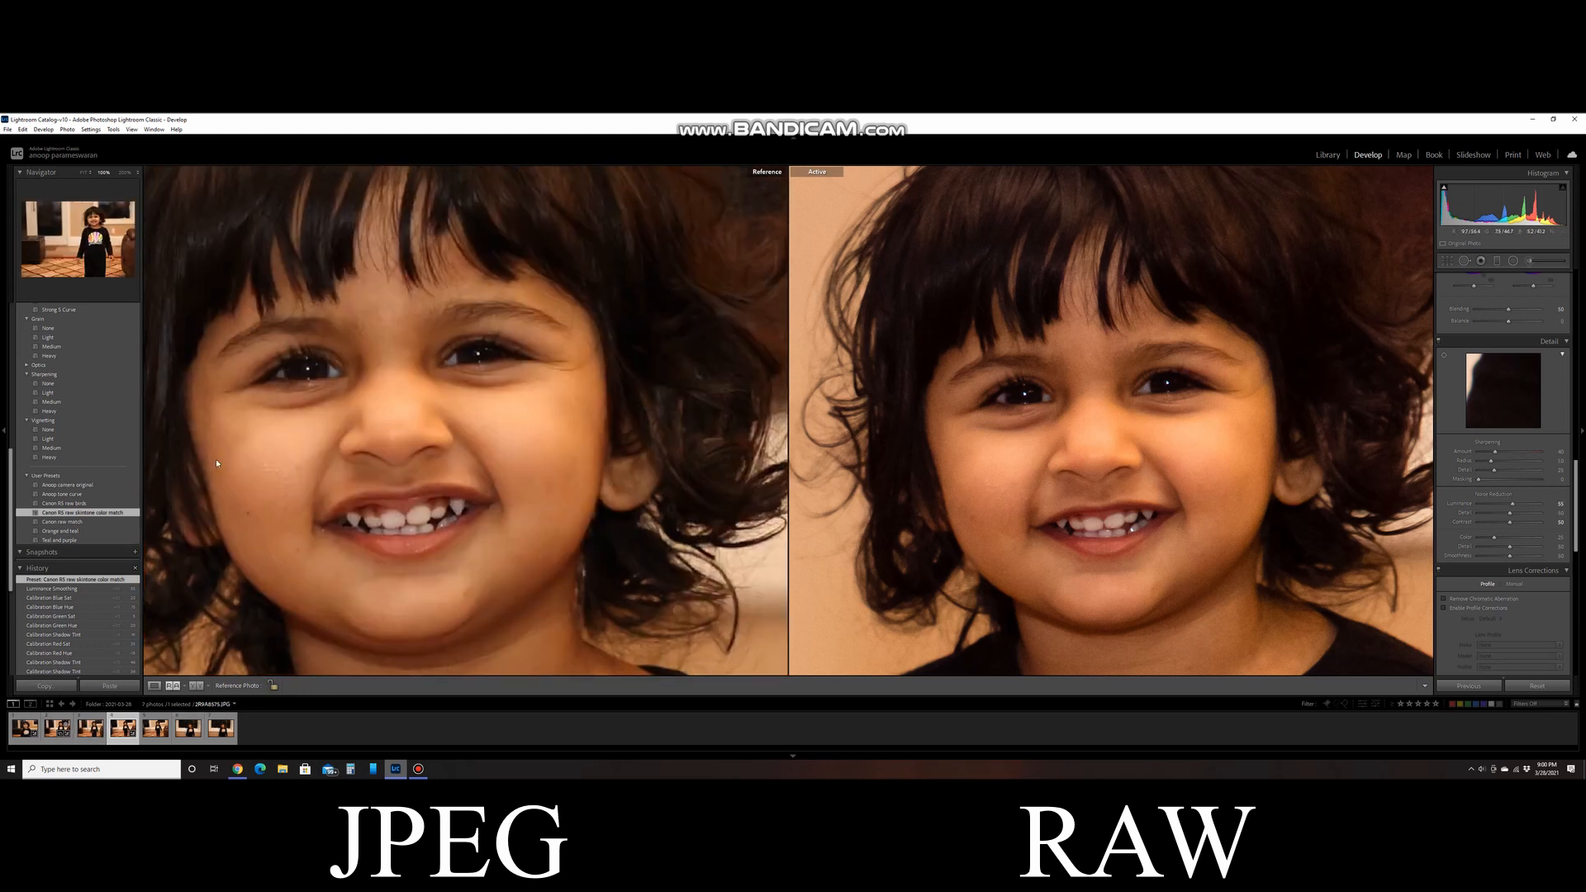
left_click(91, 728)
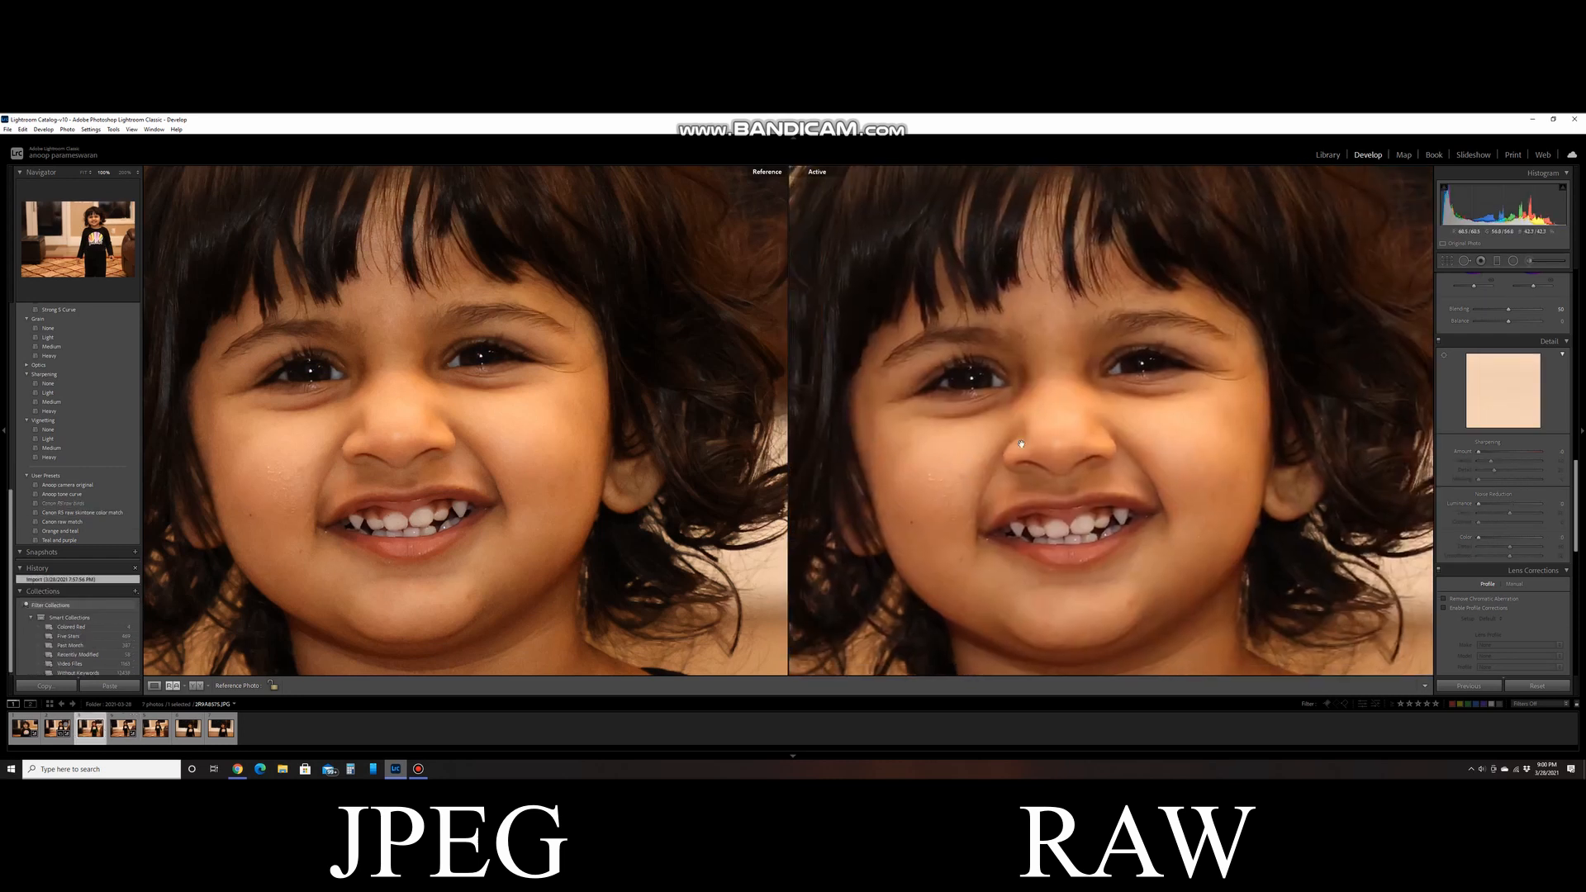
key("Right")
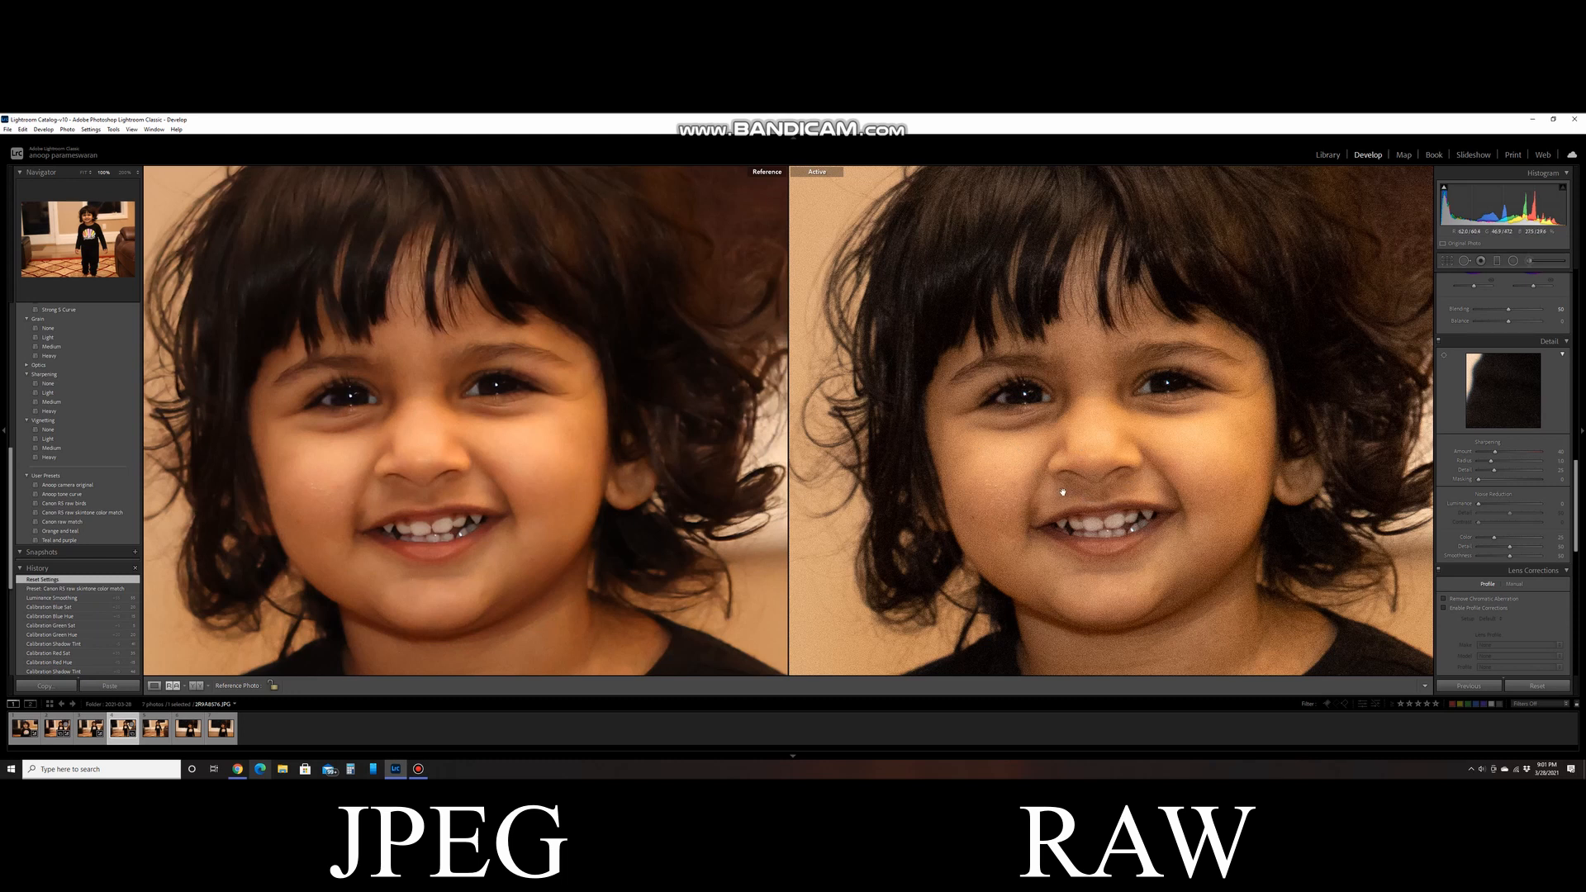
- Apply the "Canon R5 raw skintone color match" preset to the reset RAW photo and line up its face with the reference
left_click(83, 513)
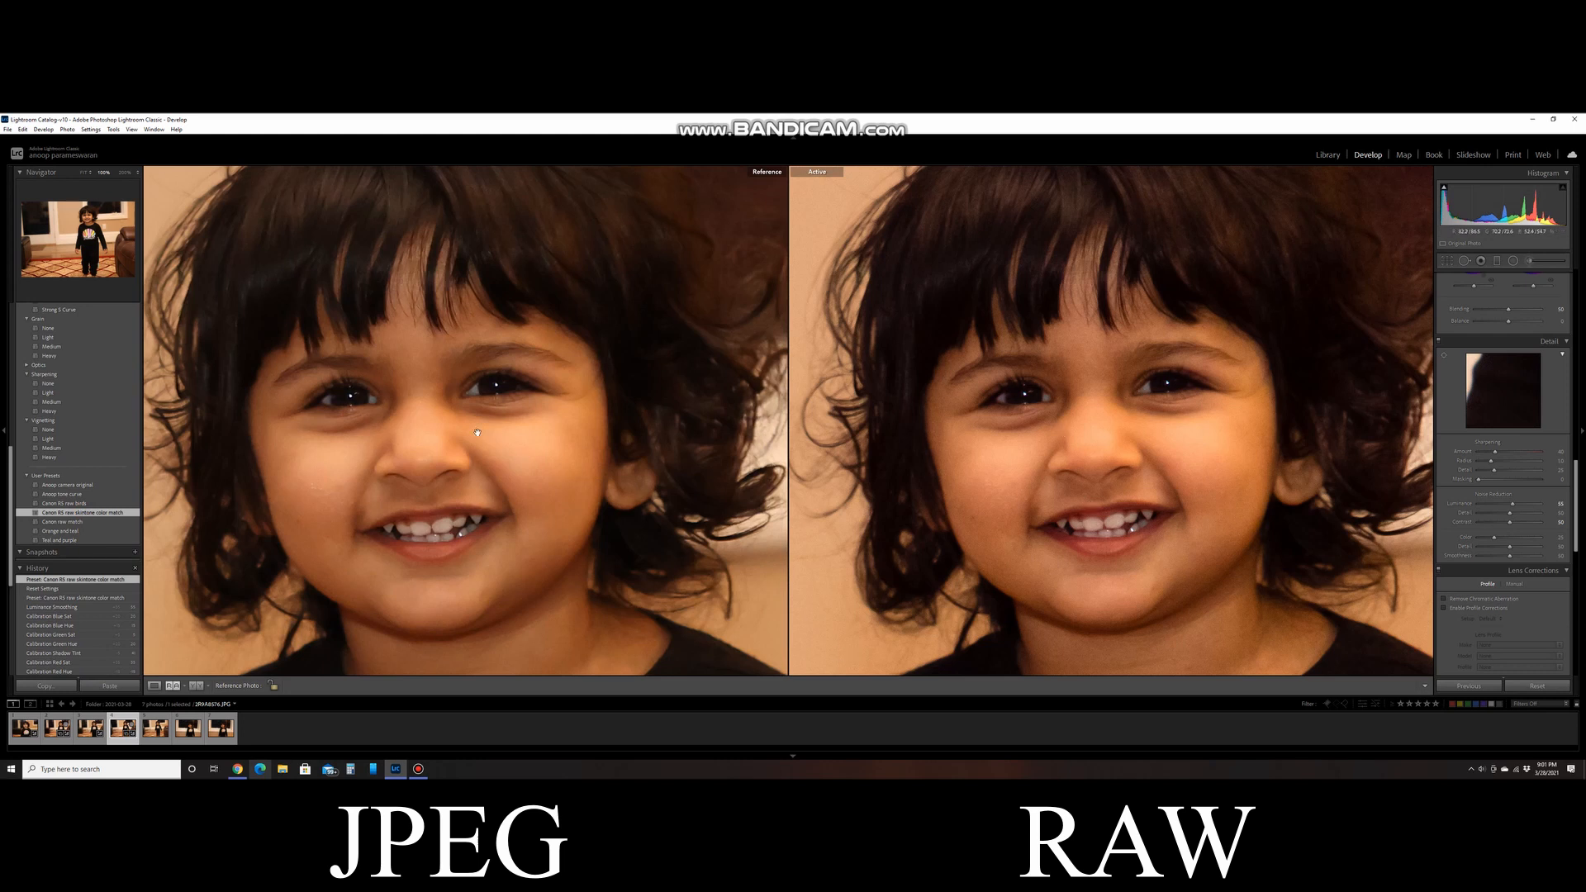
left_click_drag(494, 453, 510, 480)
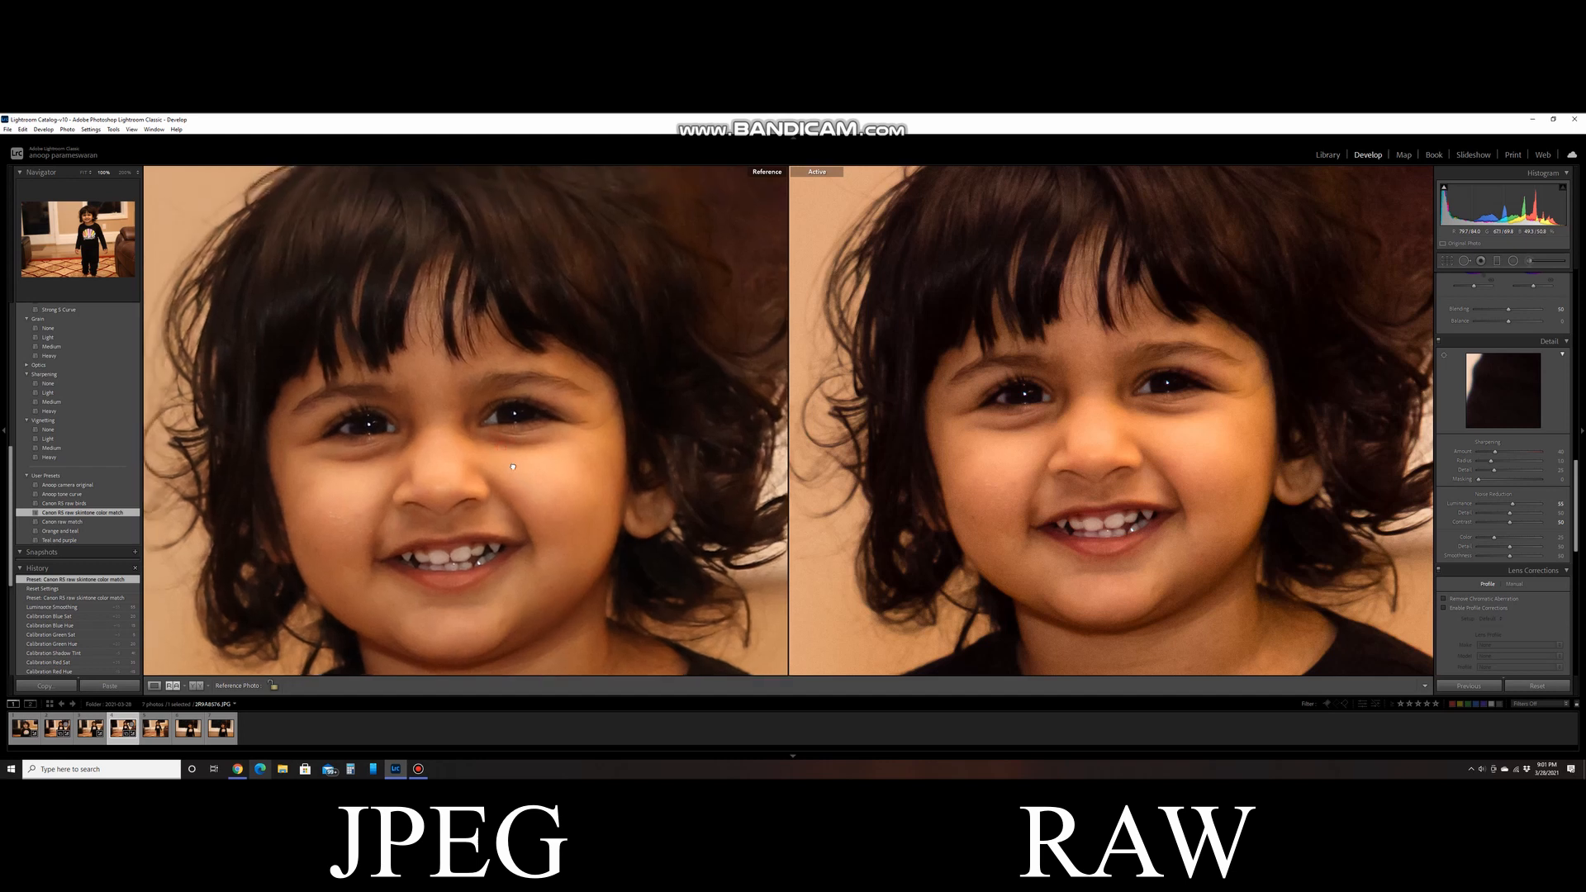
left_click_drag(1061, 277, 1076, 345)
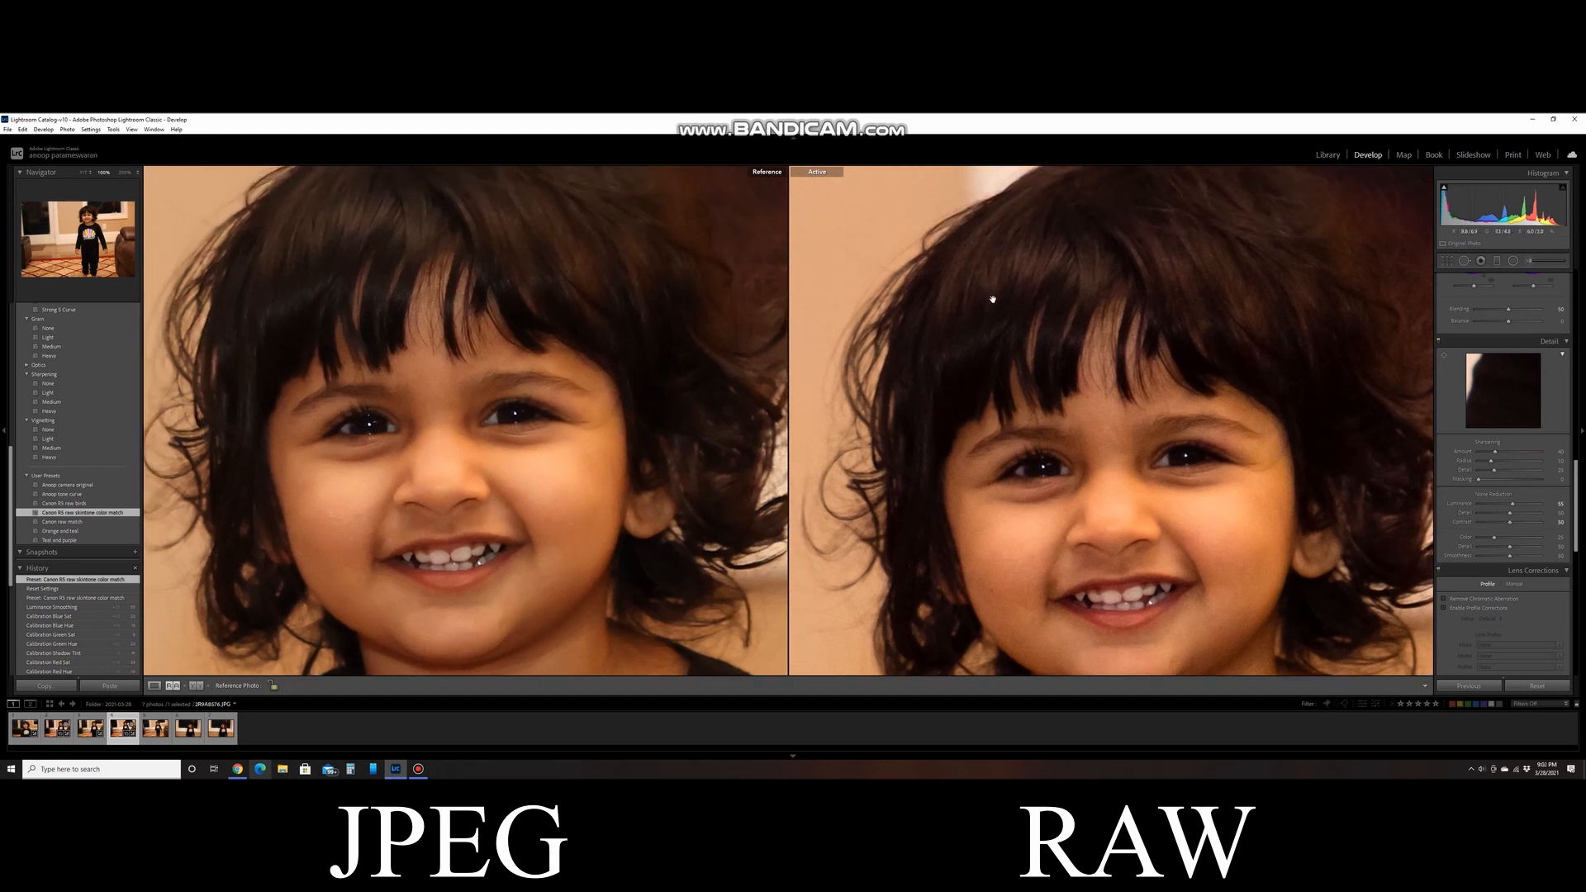
left_click_drag(1005, 326, 979, 291)
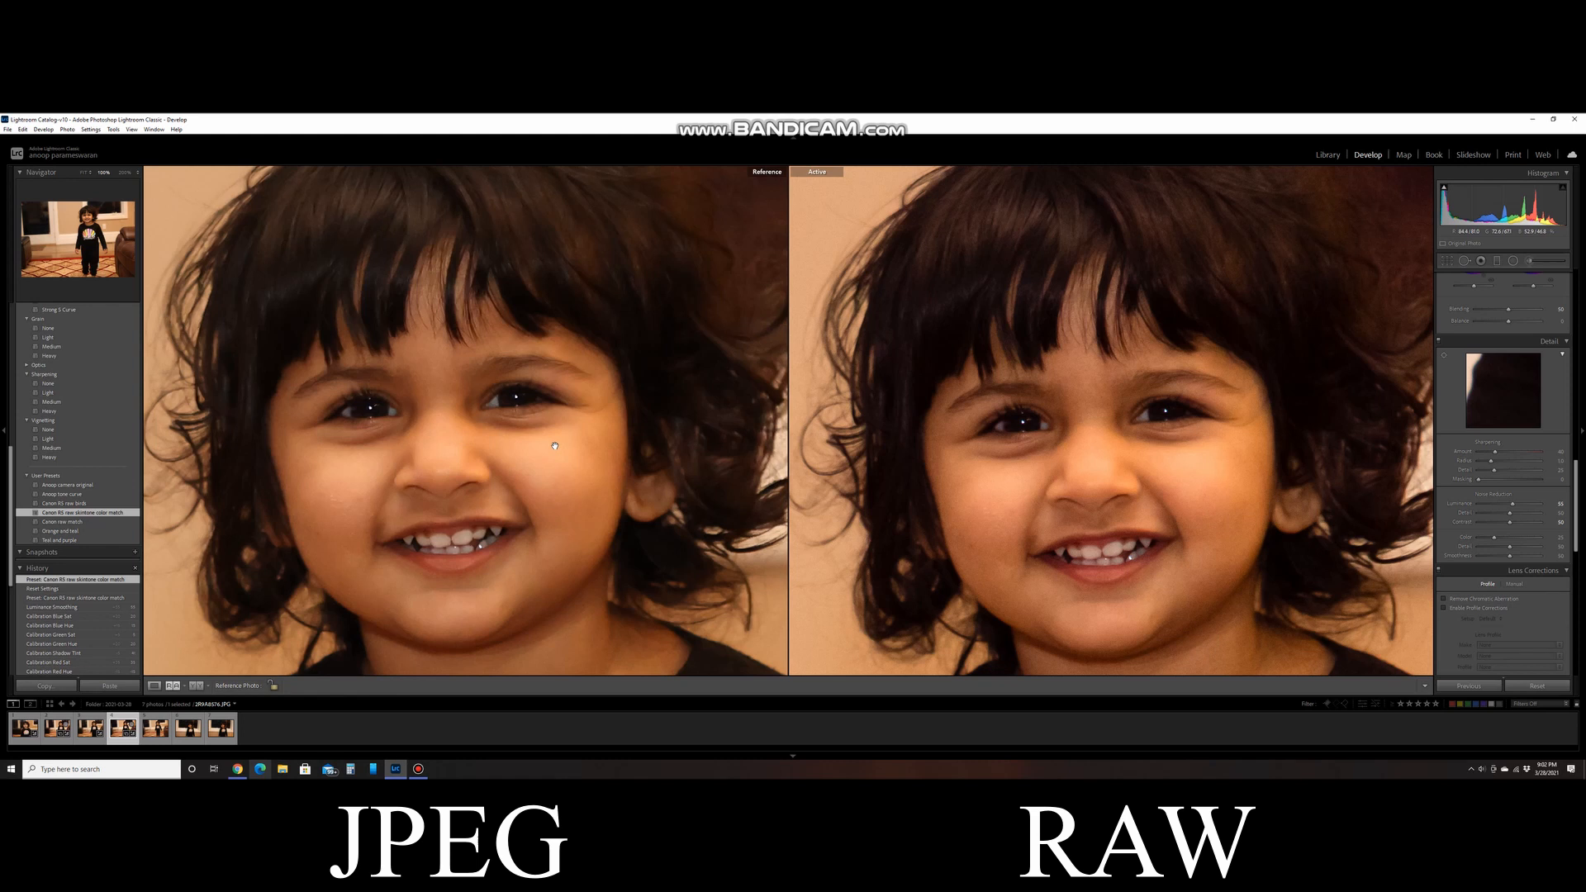
- Show the third filmstrip photo alone in Loupe view, fit the whole image on screen, and bring up its basic develop settings
scroll(1579, 501, "up", 5)
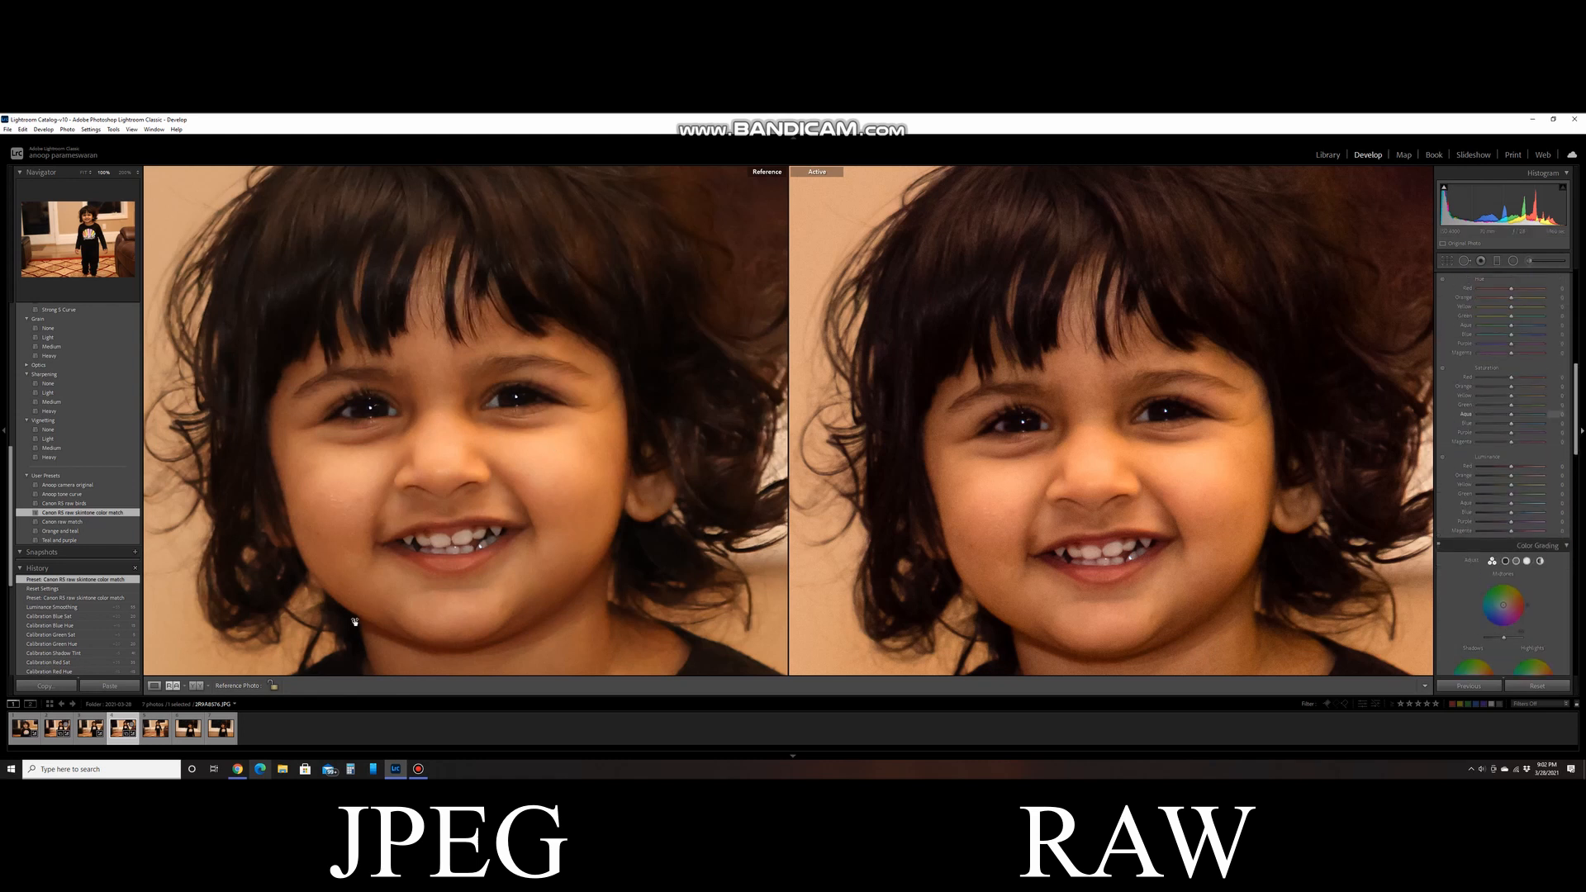
left_click(154, 688)
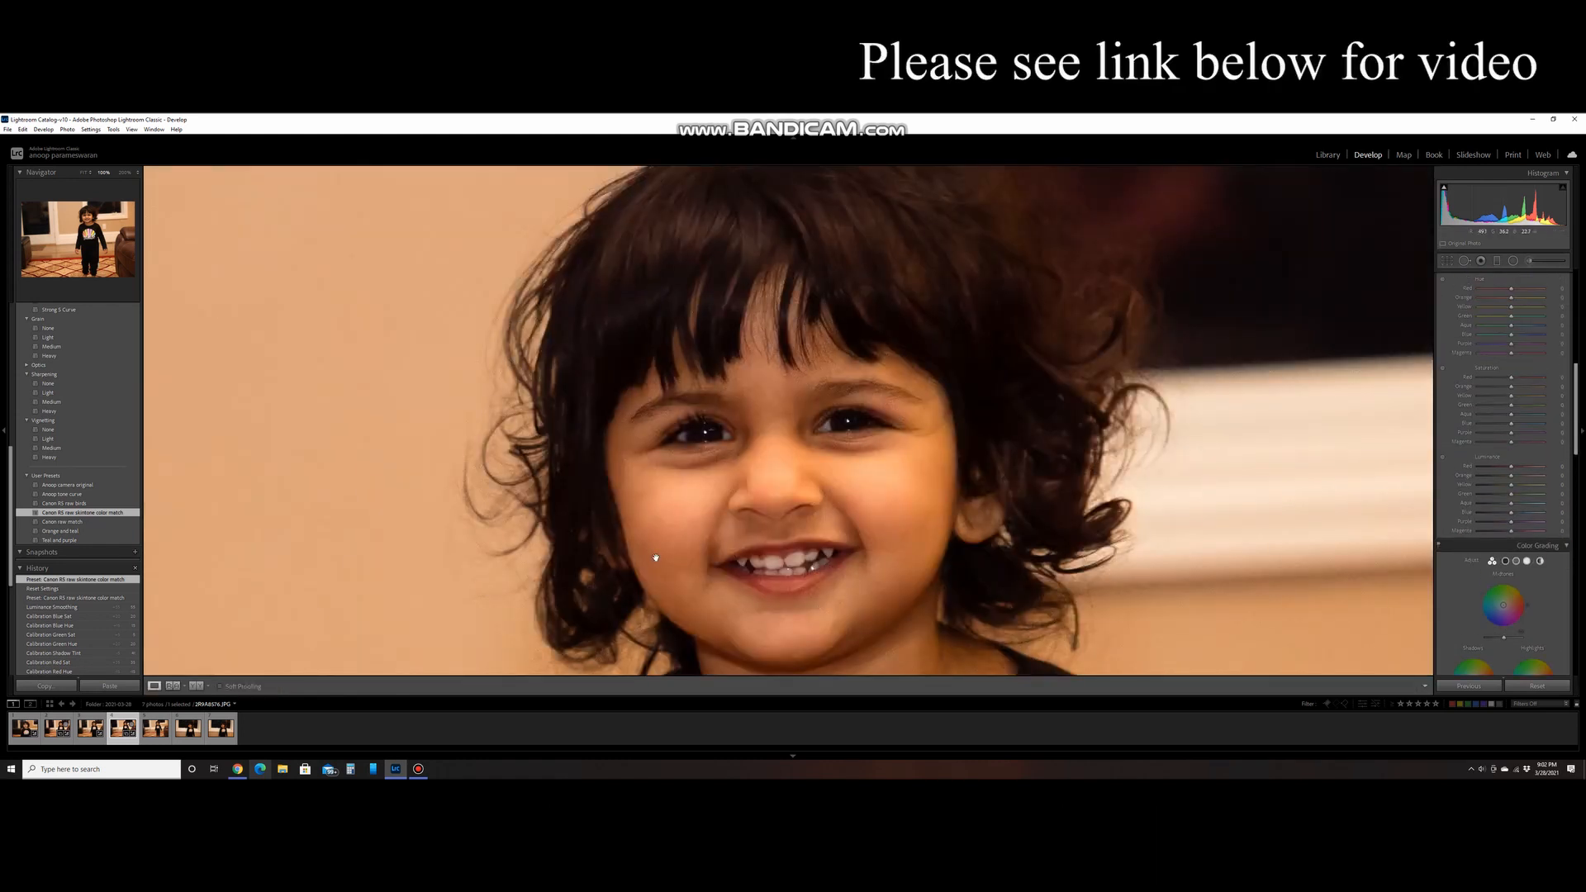
left_click(113, 728)
left_click(90, 727)
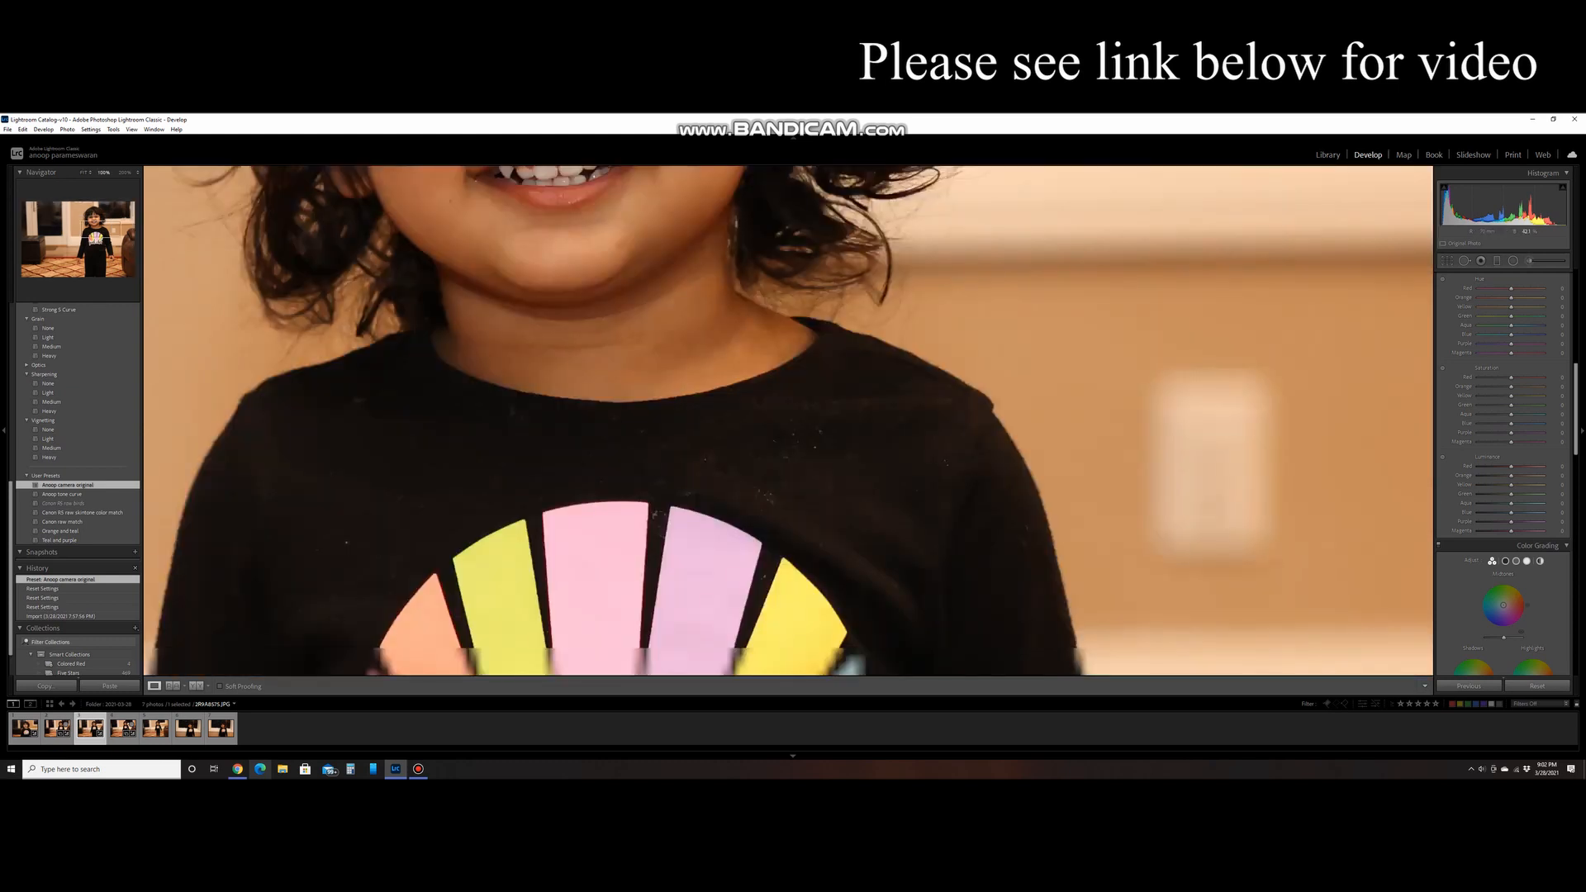
left_click(1582, 423)
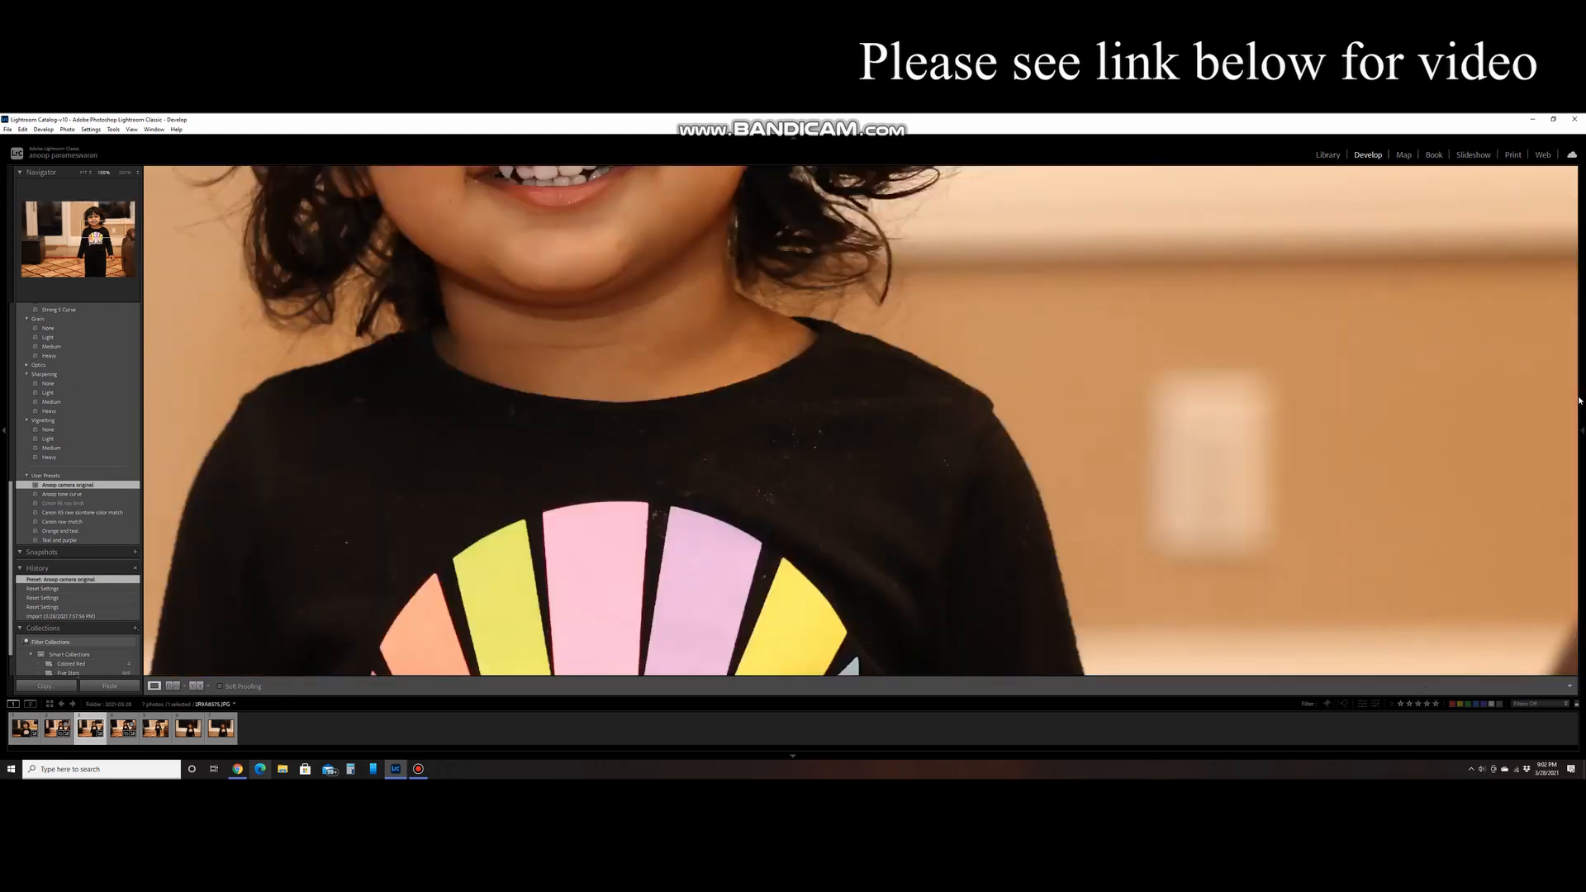
left_click(1119, 382)
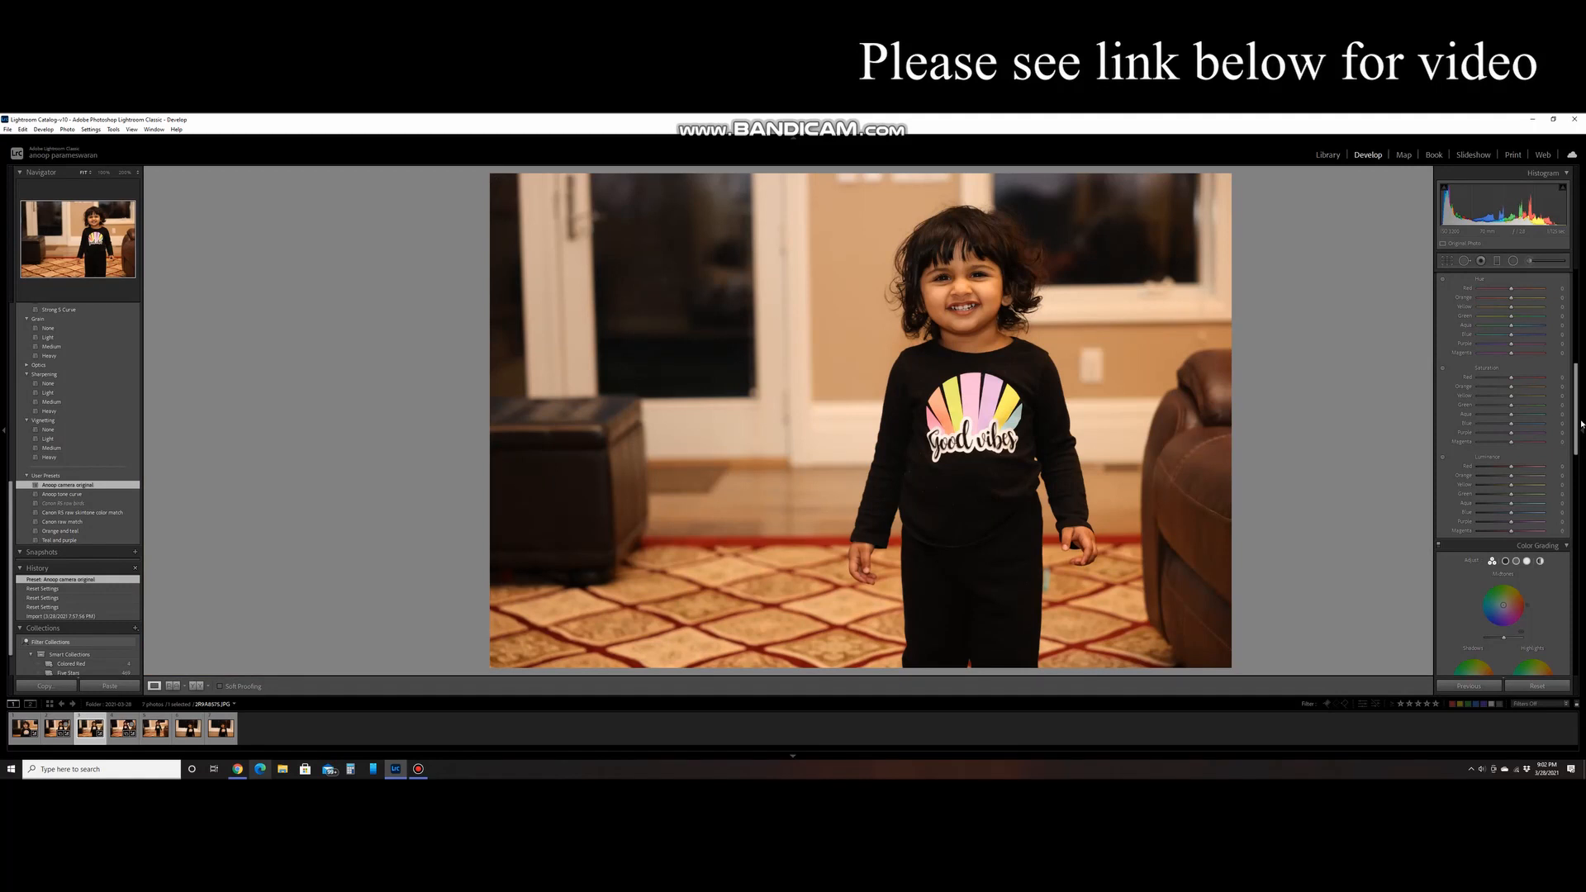
left_click_drag(1581, 418, 1571, 277)
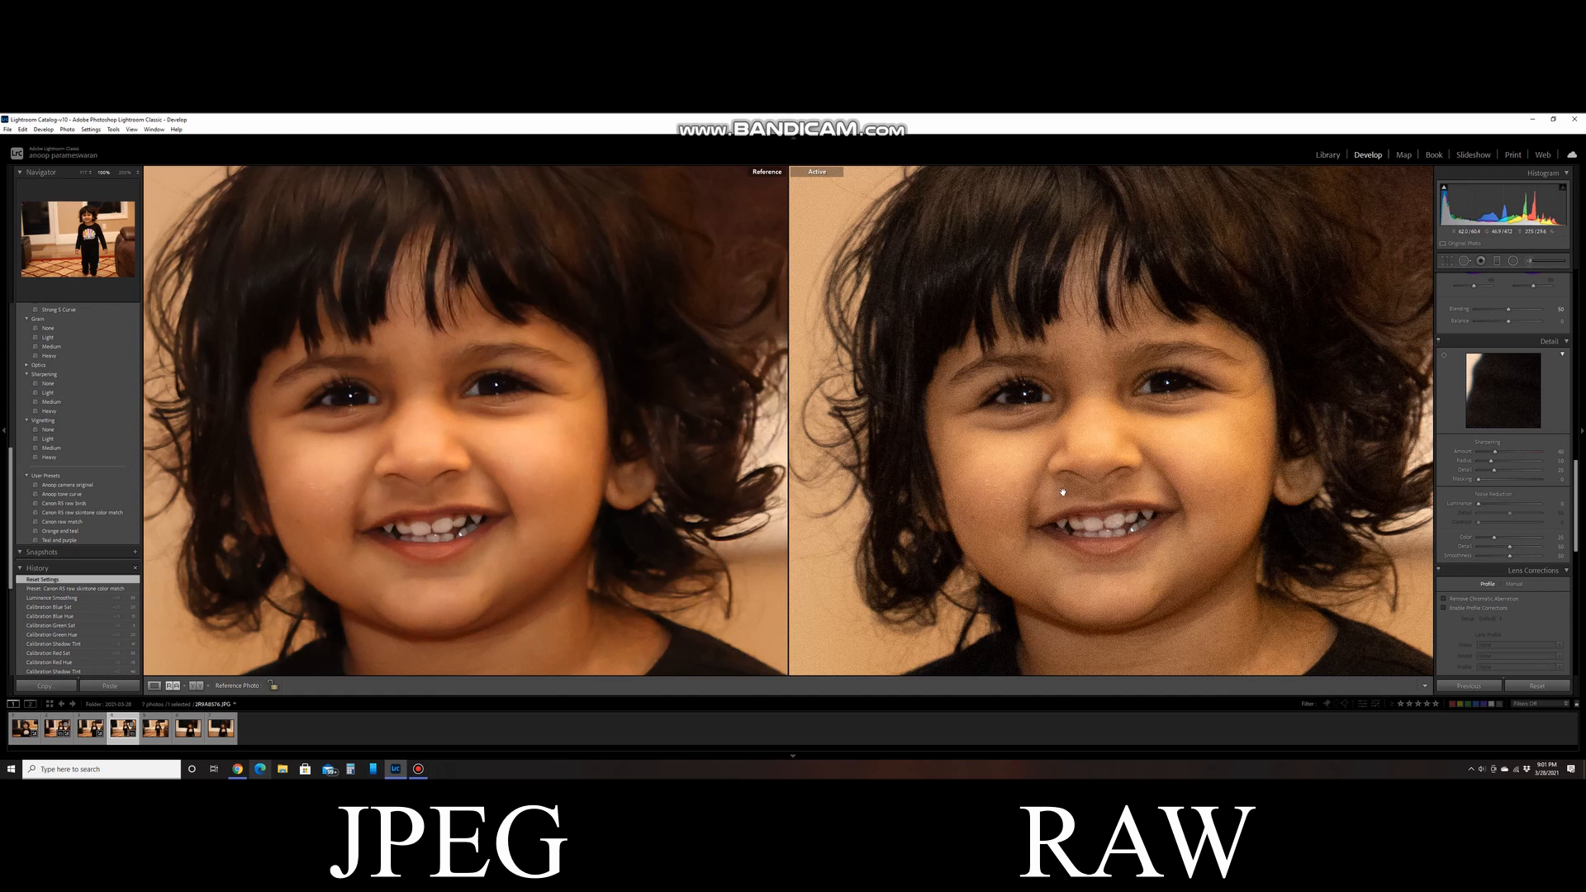
- Reapply the "Canon R5 raw skintone color match" preset to the RAW photo and reposition both zoomed faces for a matching comparison
left_click(83, 513)
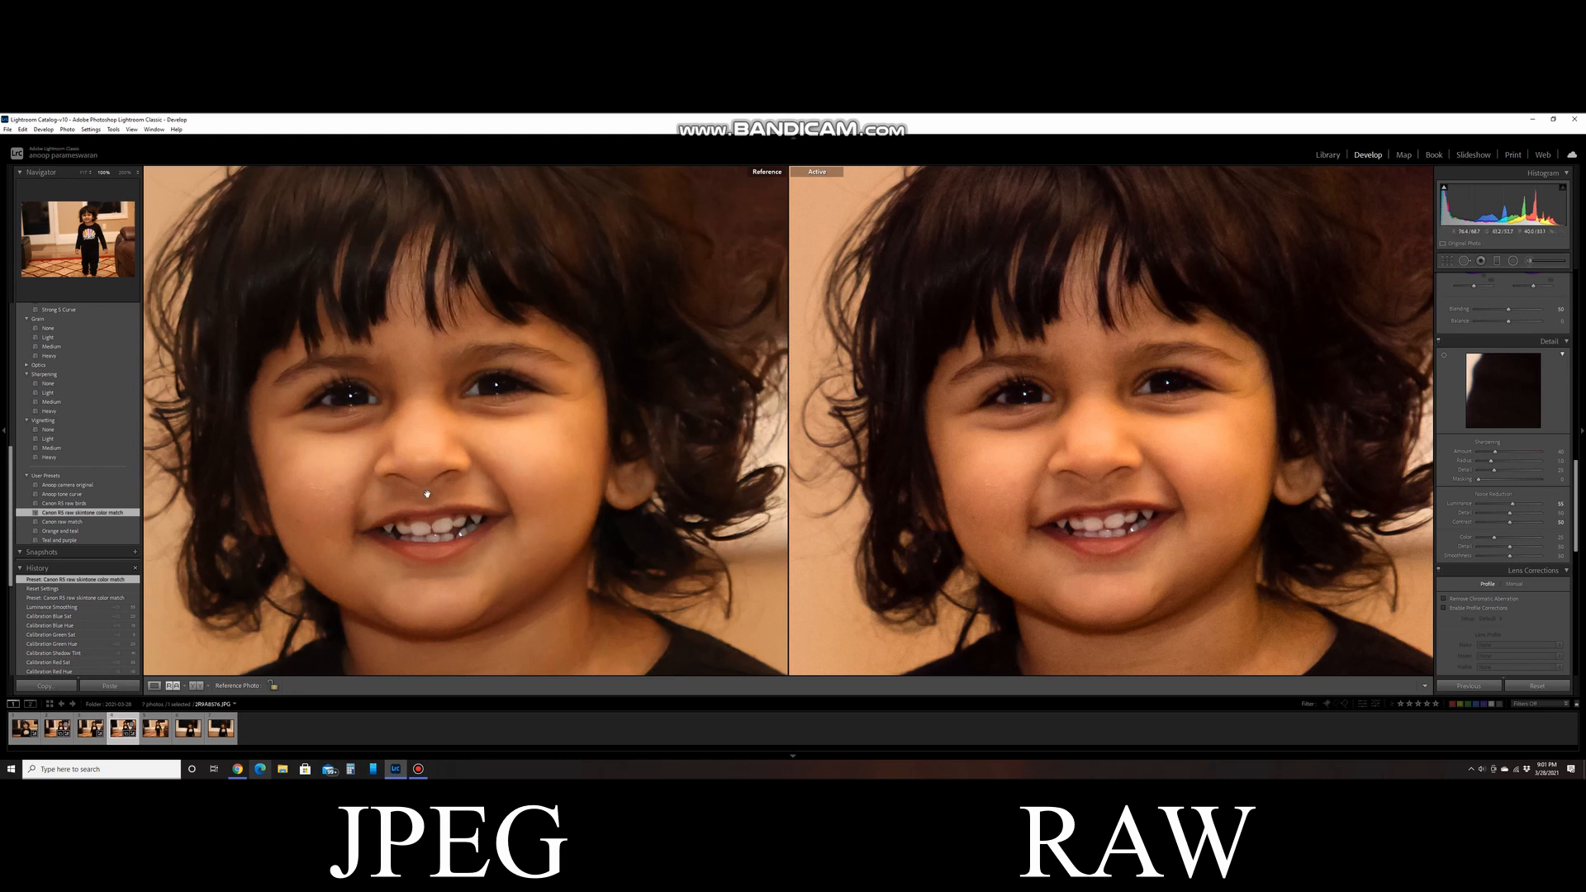
left_click_drag(710, 379, 729, 407)
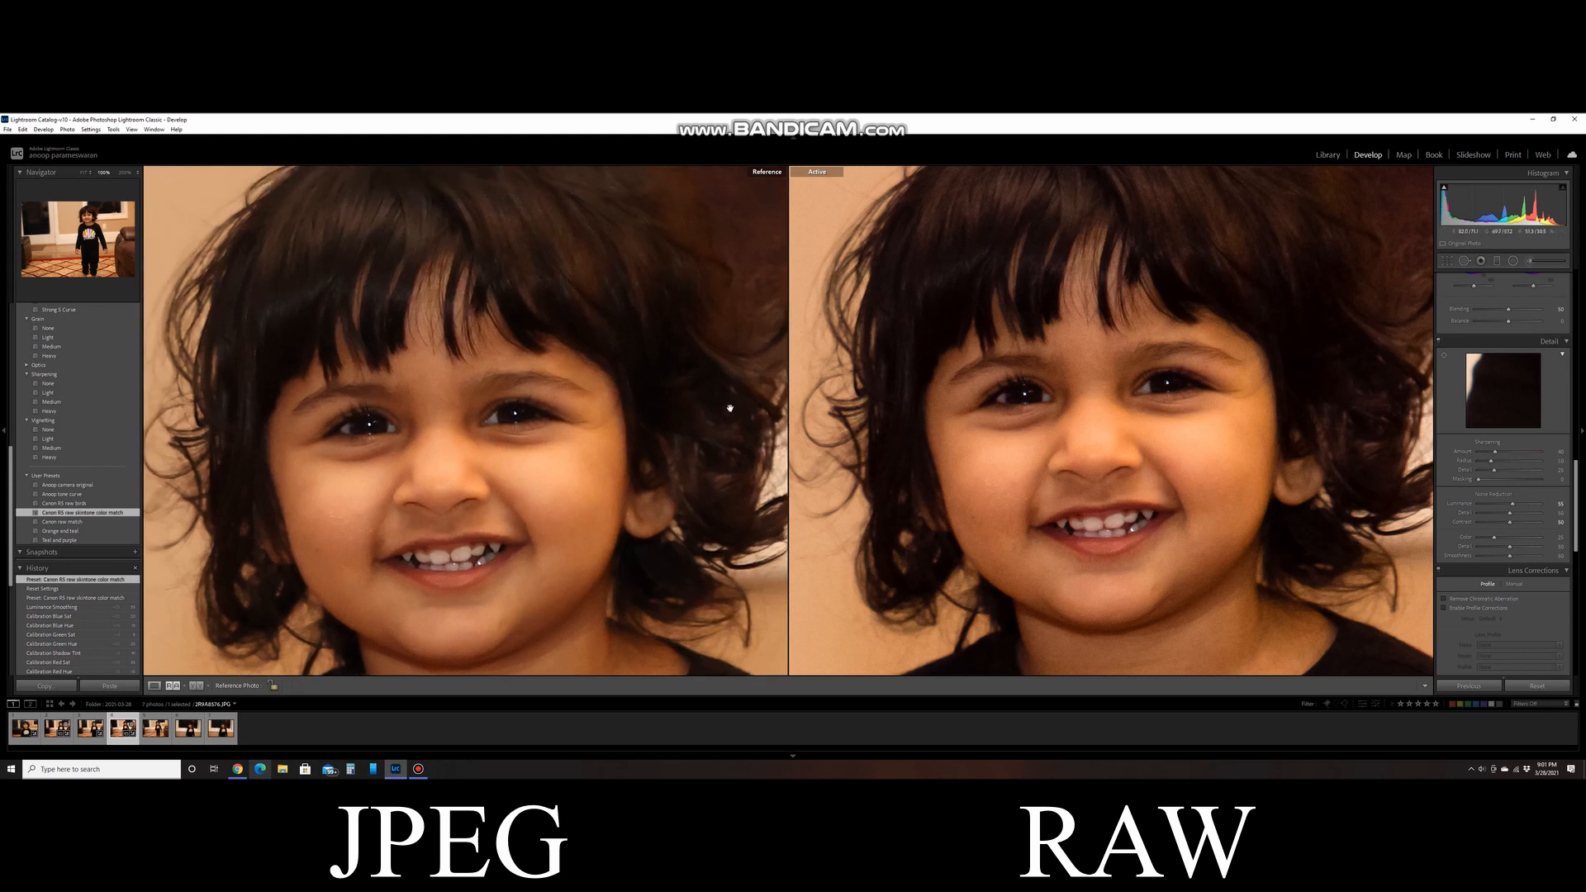
left_click_drag(1046, 248, 1065, 322)
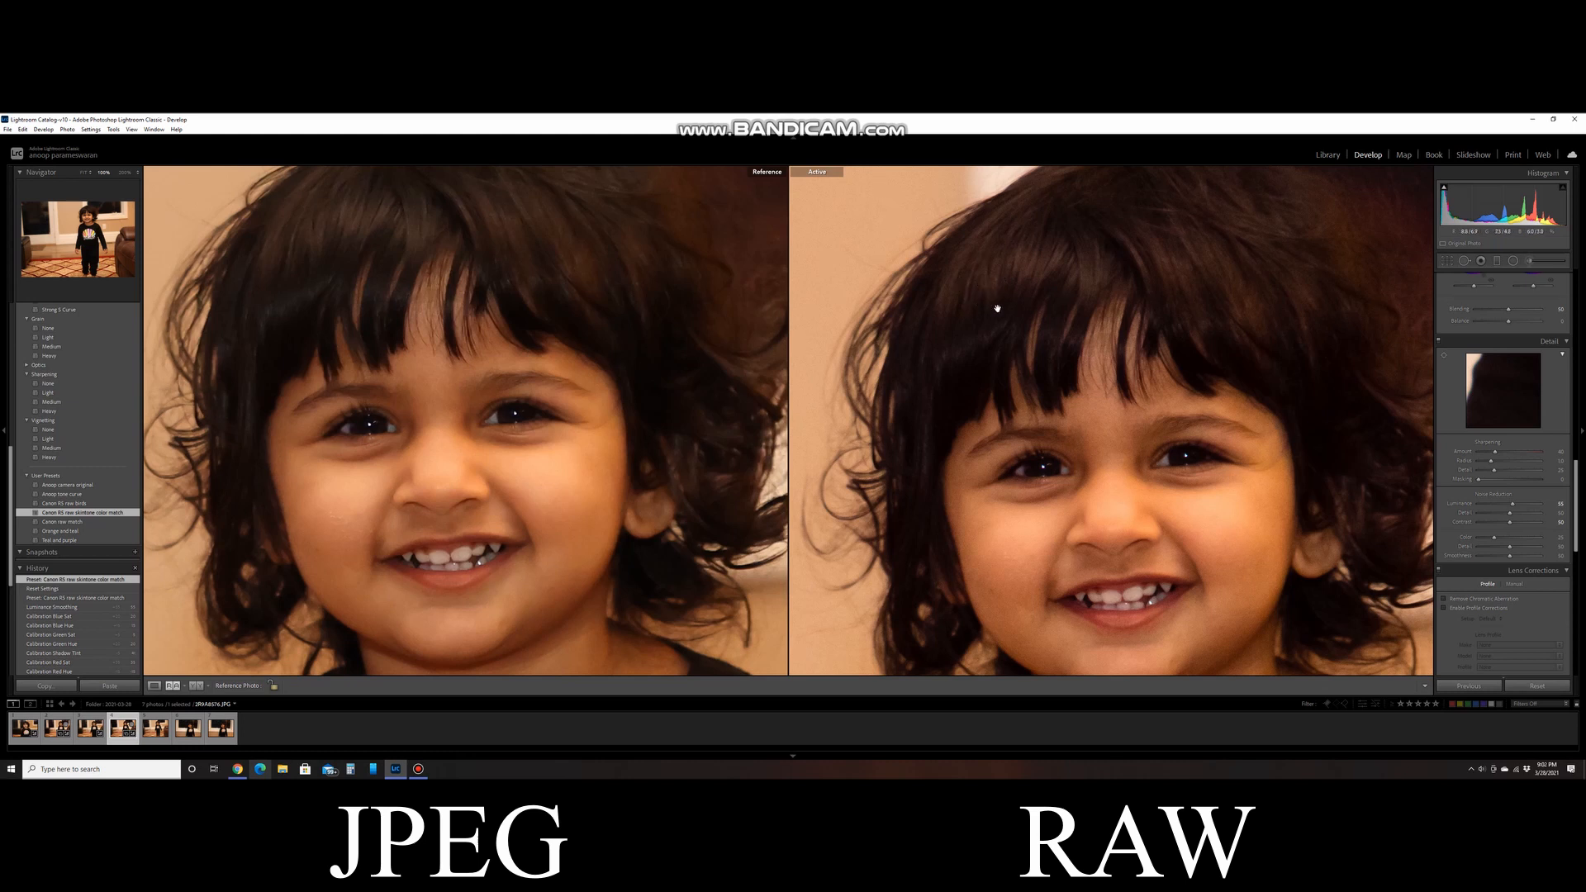
left_click_drag(1006, 321, 991, 272)
left_click_drag(1127, 433, 1120, 437)
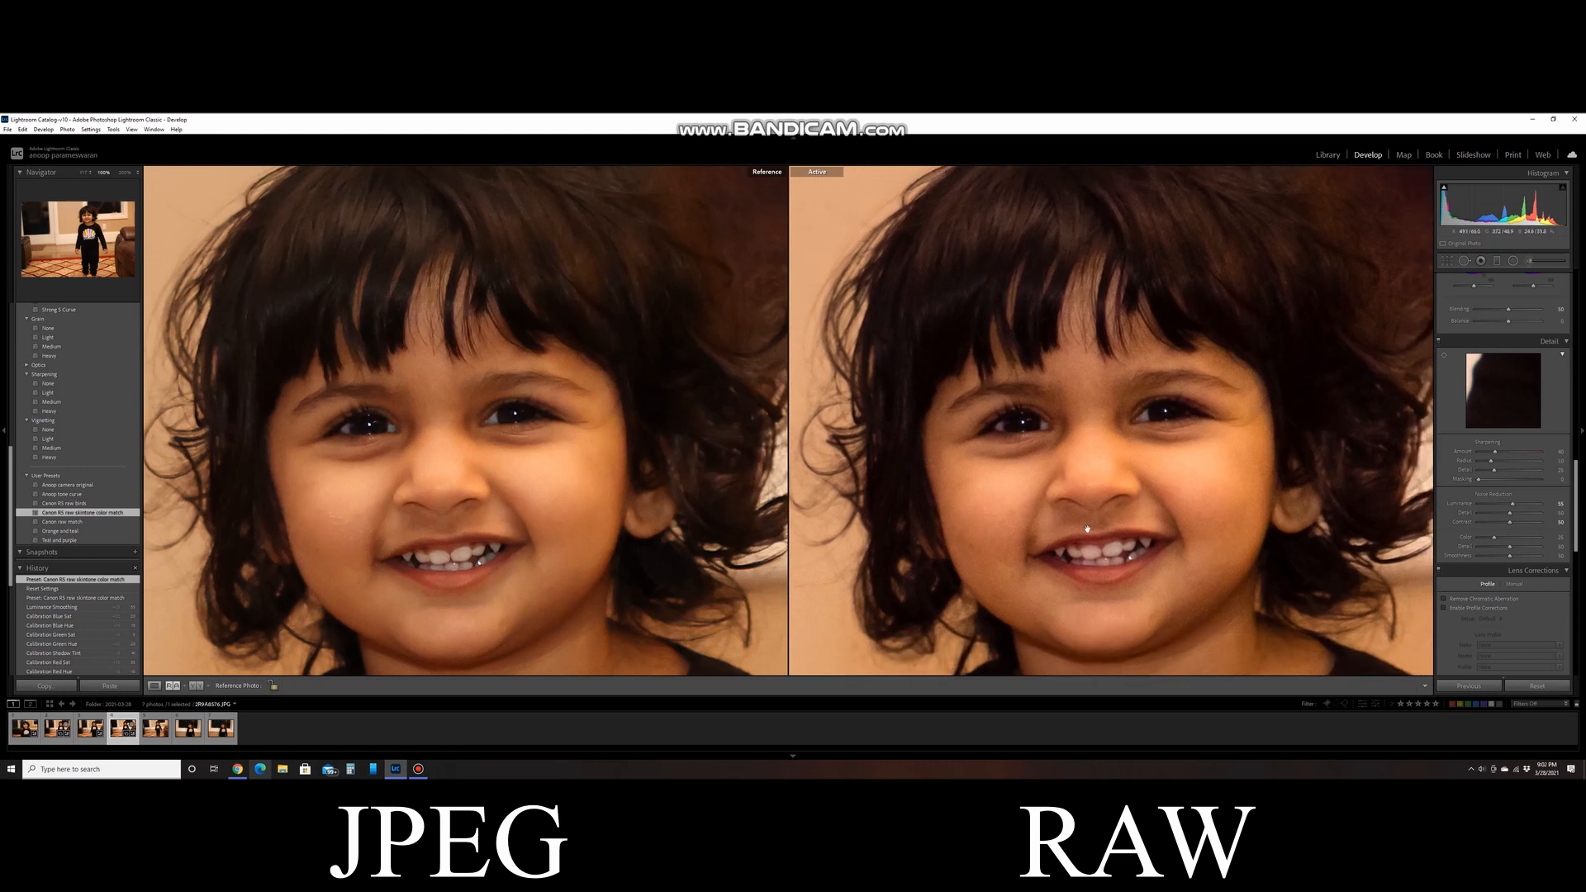
left_click_drag(610, 520, 585, 396)
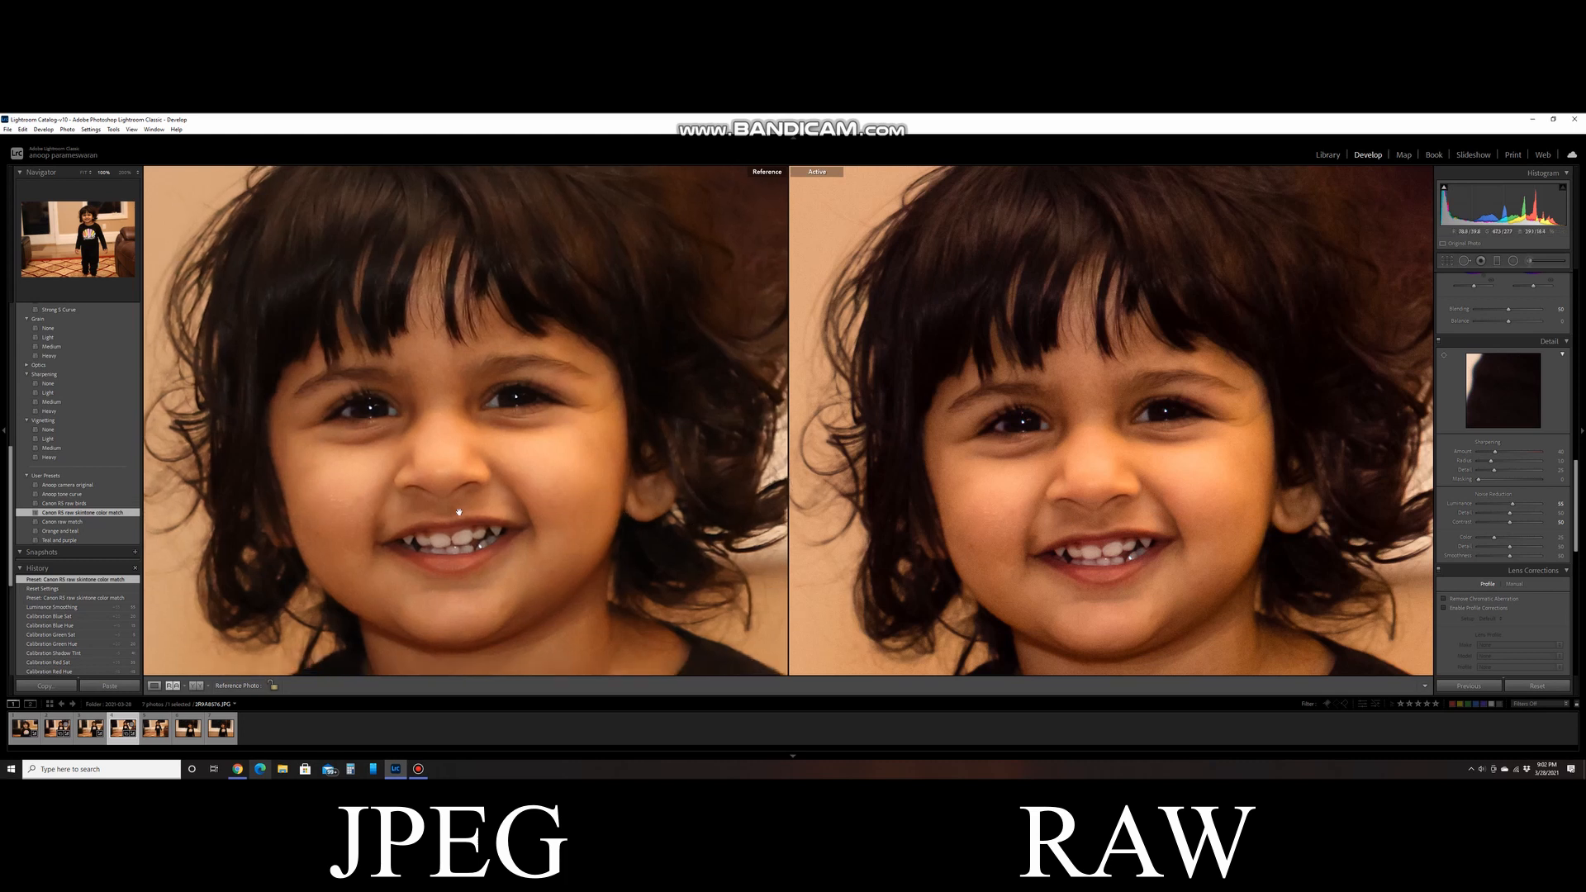